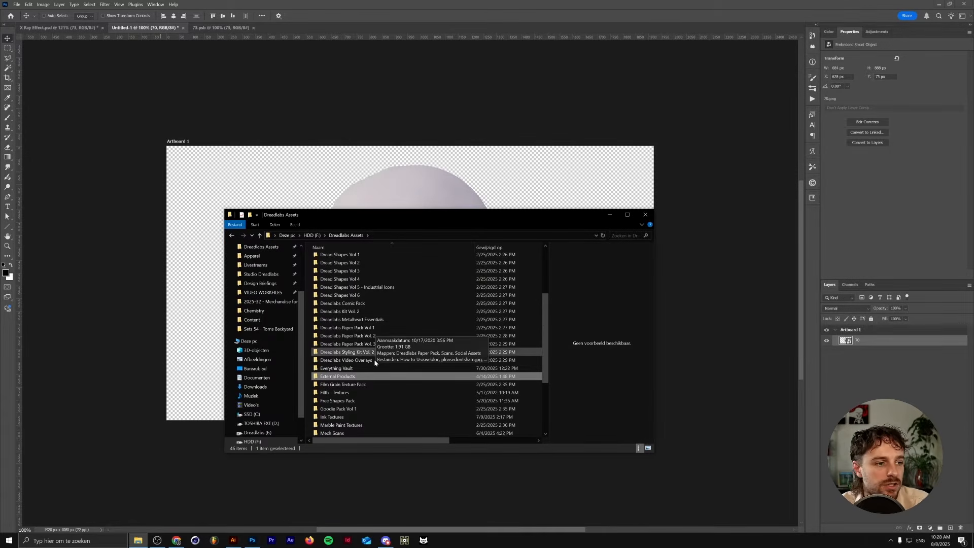
- Place the concrete texture 85.png from the Filth - Textures folder, scale it to cover the artboard, and move it beneath the skull layer
double_click(372, 393)
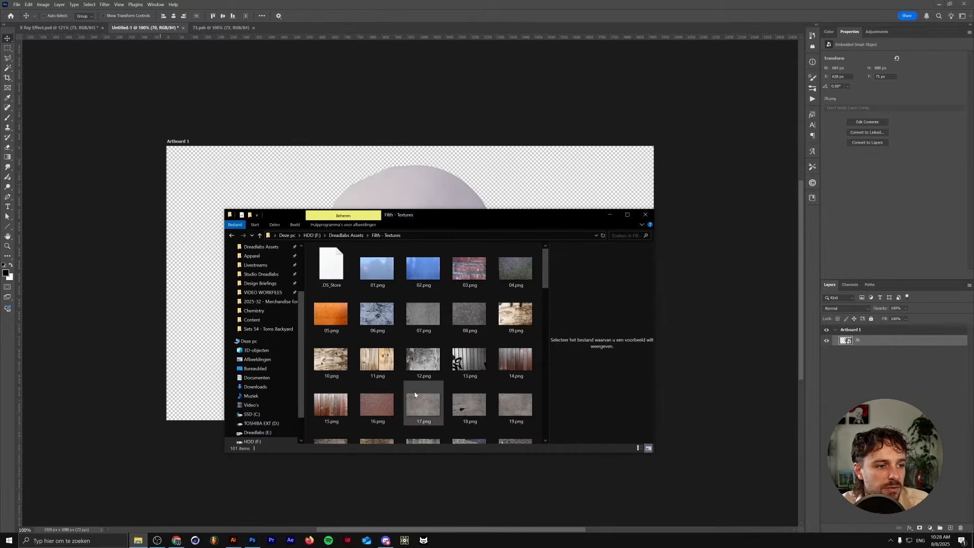
scroll(412, 391, down, 15)
click(326, 304)
drag(327, 304, 311, 156)
drag(410, 144, 424, 102)
key(Return)
drag(865, 352, 867, 356)
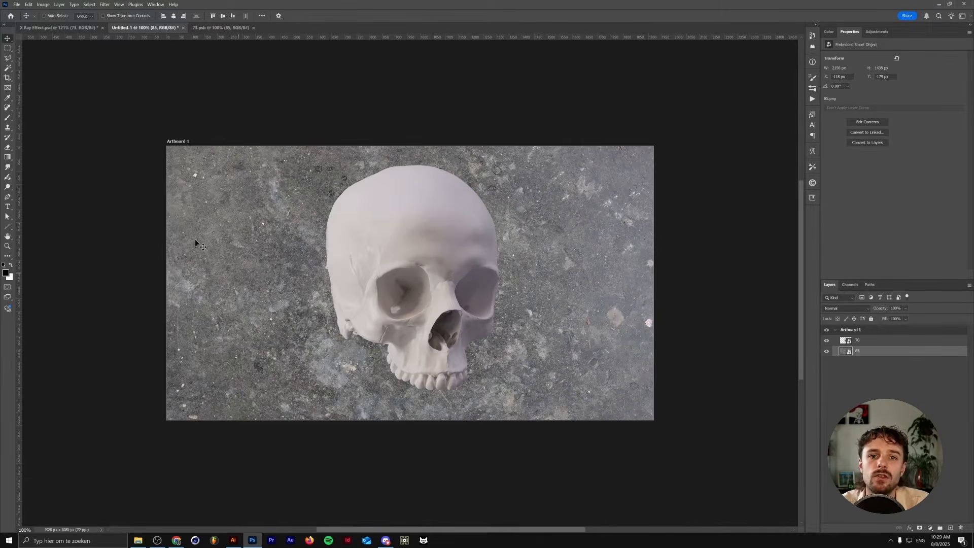
- Darken the concrete background texture with a Curves adjustment, lowering the white point's output to 89
click(41, 4)
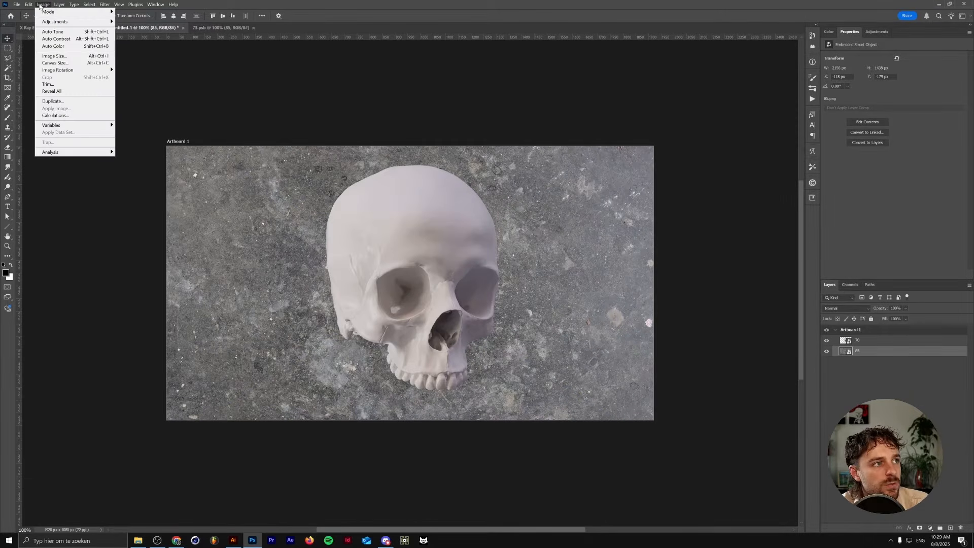
mouse_move(66, 22)
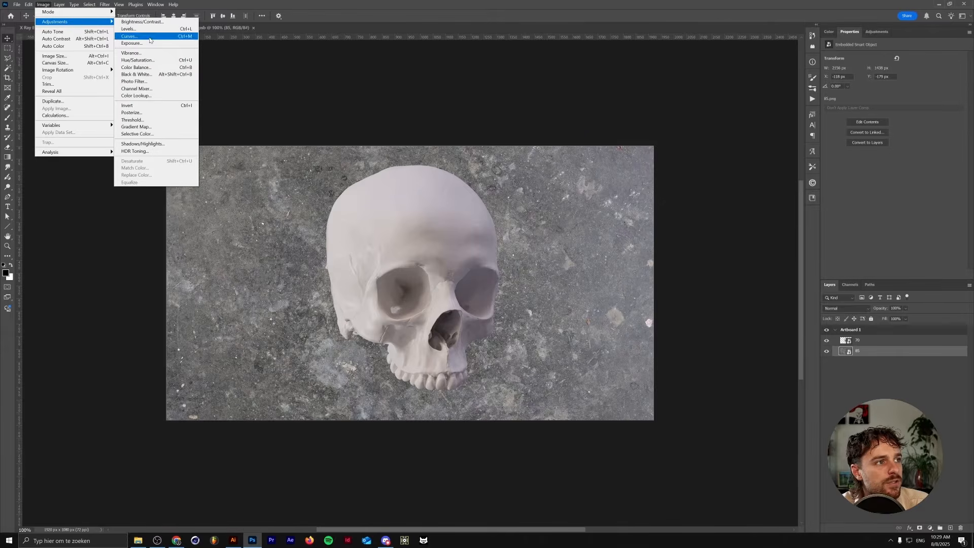
click(130, 36)
drag(504, 183, 492, 221)
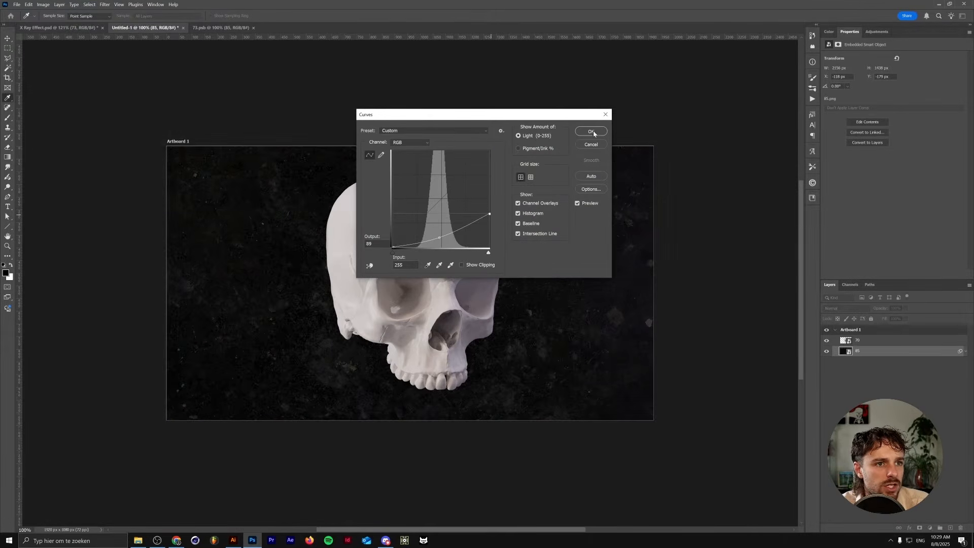
key(Return)
- Add a Drop Shadow effect to the skull layer and set the shadow colour to white
scroll(589, 307, up, 2)
drag(473, 270, 502, 275)
scroll(397, 273, up, 1)
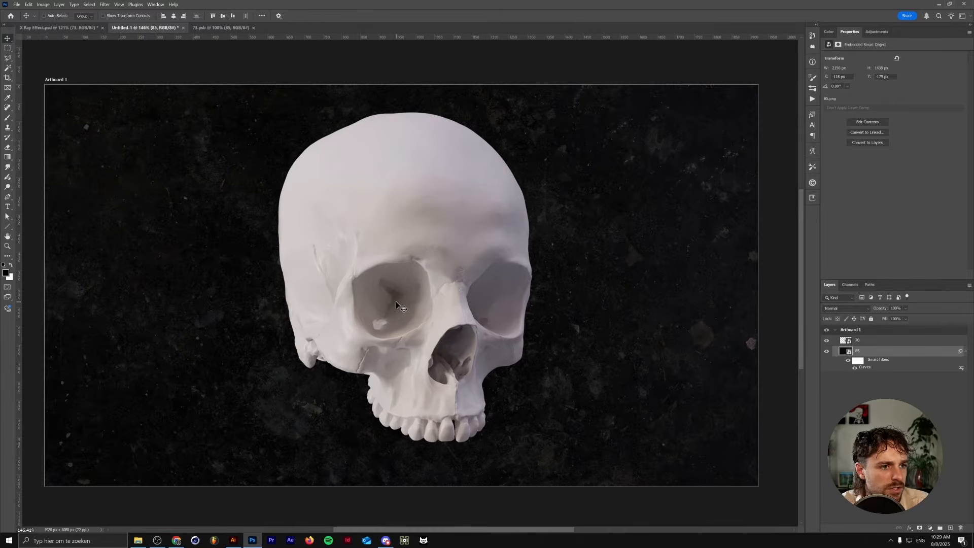
click(871, 340)
click(910, 528)
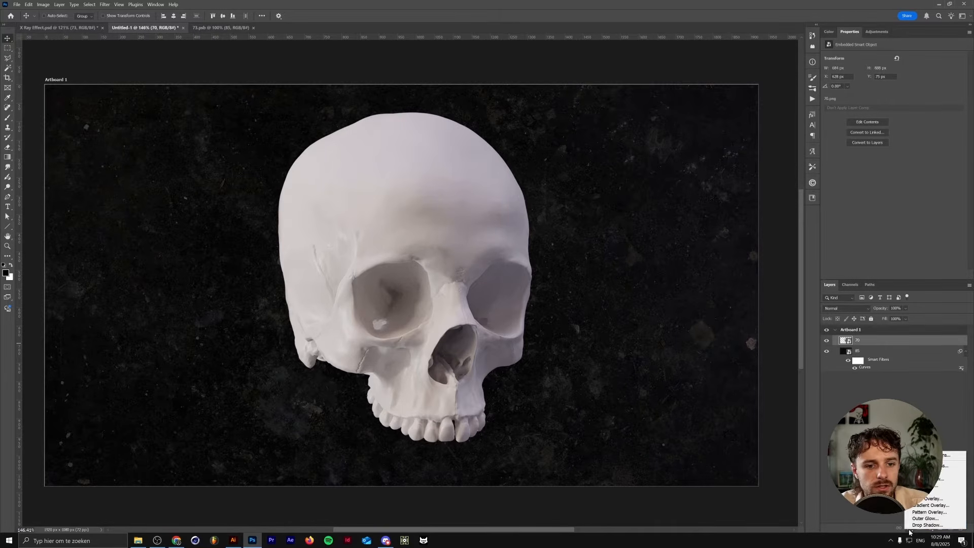
click(911, 526)
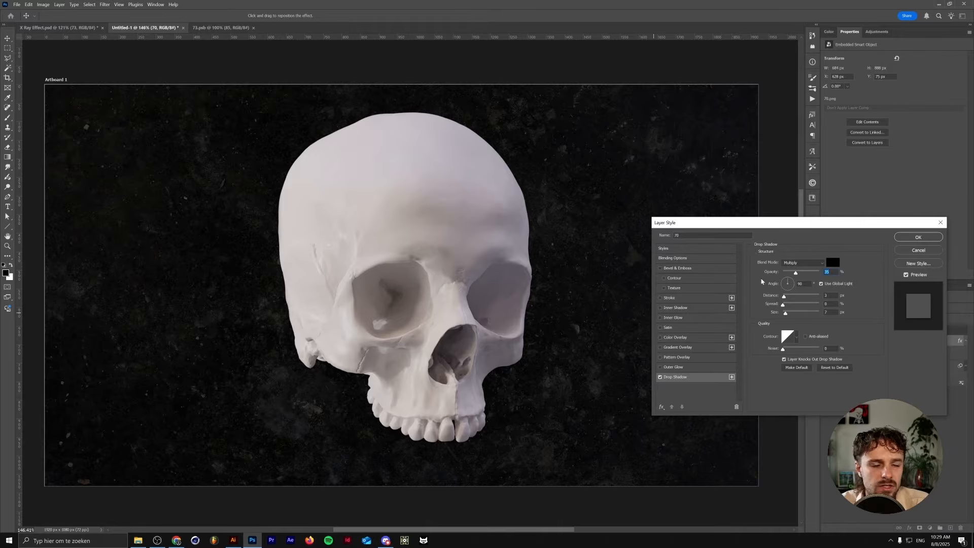
click(832, 263)
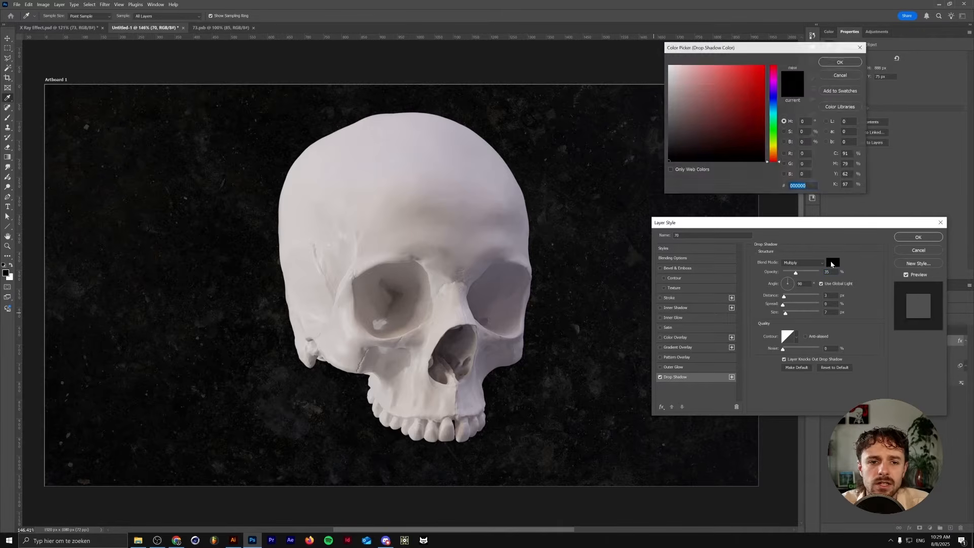
drag(719, 135, 665, 66)
click(840, 62)
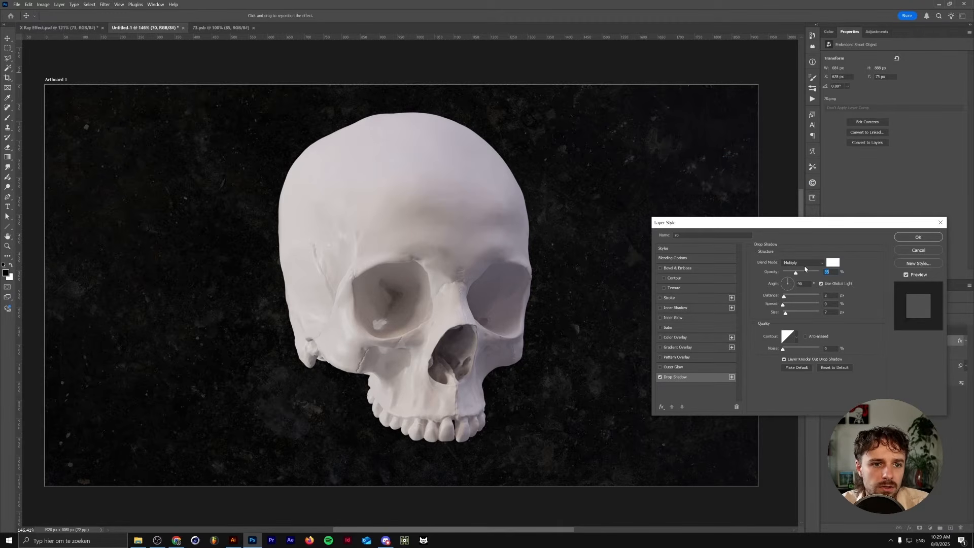
- Turn the shadow into a glow using Normal blend mode, 100% opacity, 0 px distance, 14% spread and 73 px size
click(804, 266)
click(793, 266)
drag(795, 272, 829, 271)
mouse_move(784, 296)
mouse_down()
mouse_move(795, 313)
mouse_move(787, 304)
mouse_up()
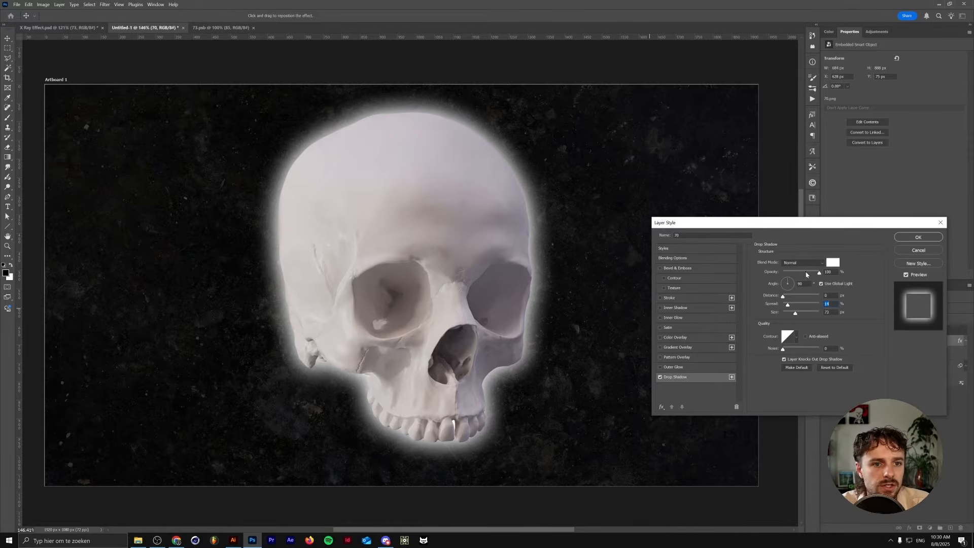
click(910, 238)
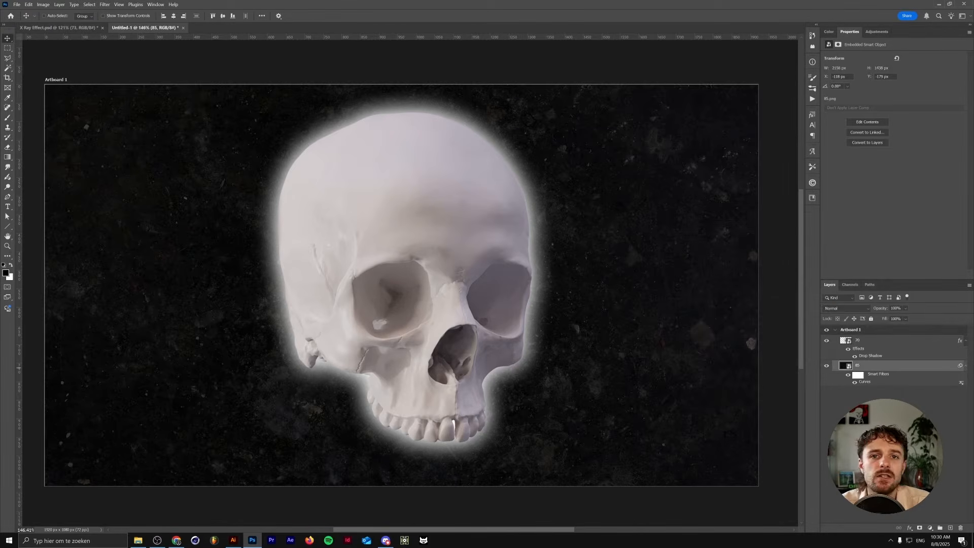
- Add a radial, reversed black-to-transparent gradient fill above the background texture, scaled to about 150%
click(931, 528)
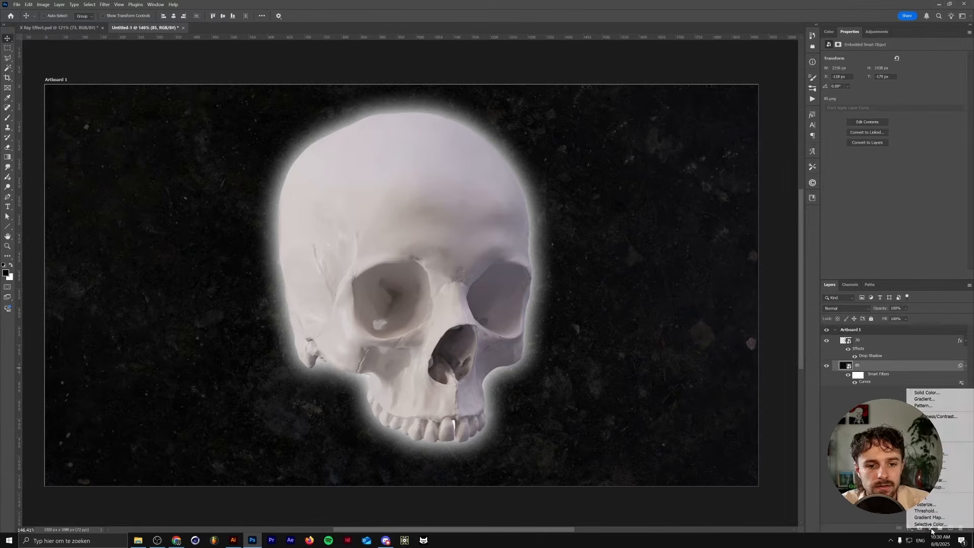
click(925, 399)
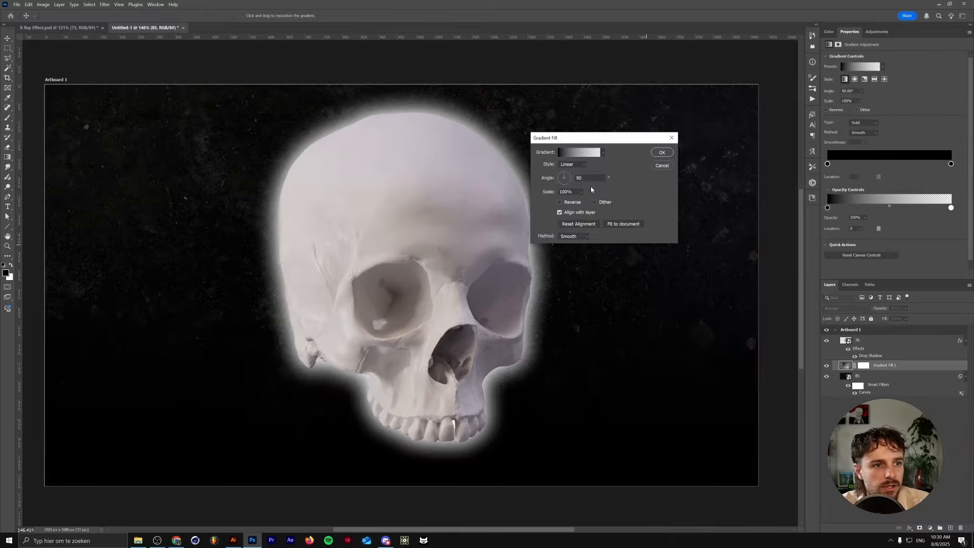
click(573, 164)
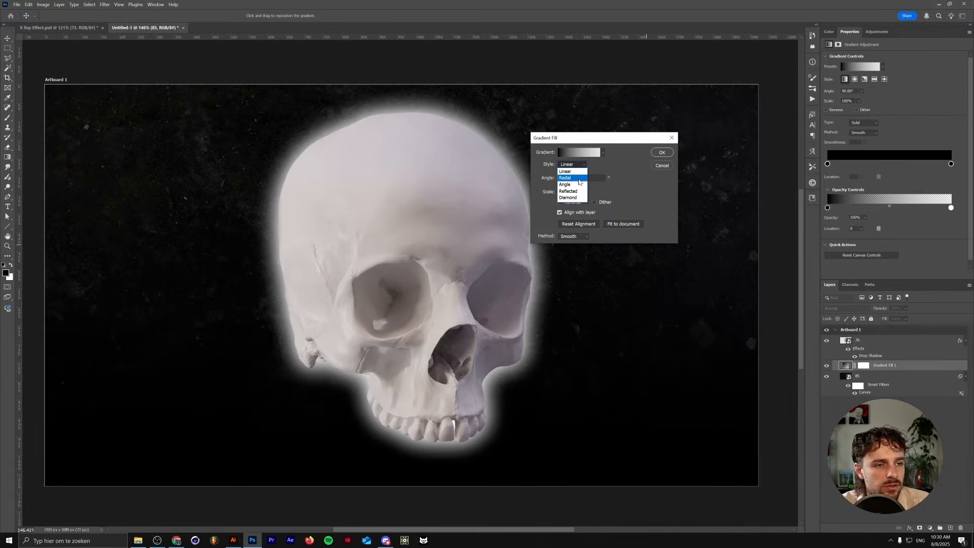
click(579, 181)
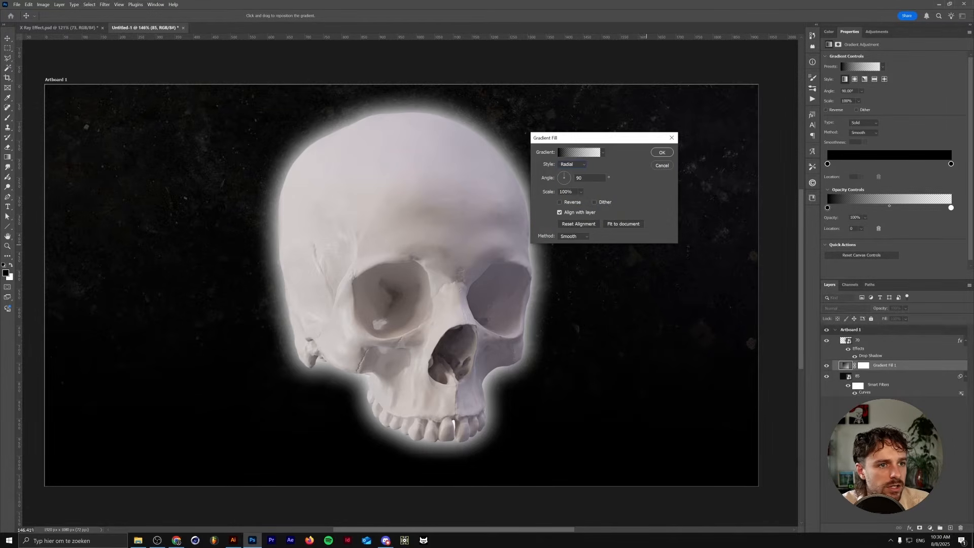
click(561, 203)
drag(543, 193, 546, 191)
click(655, 154)
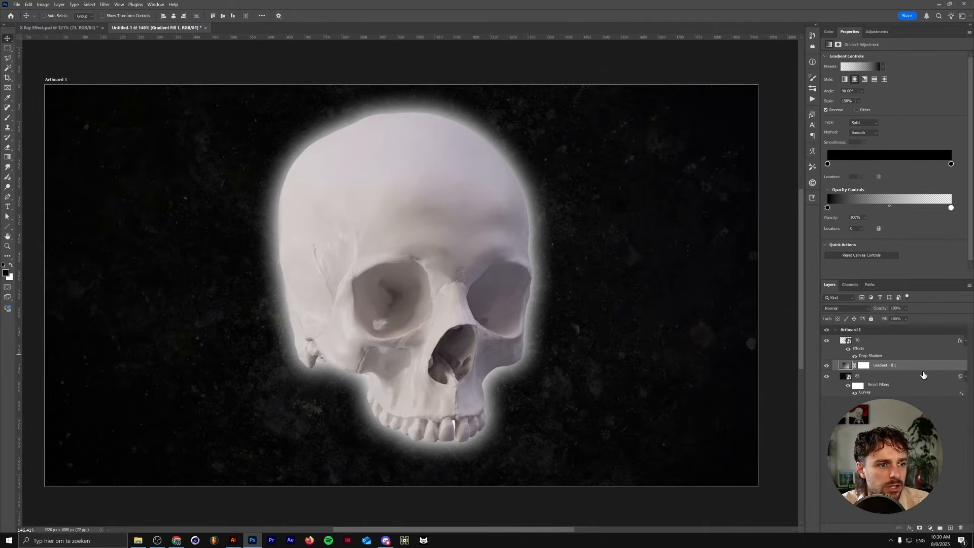
- Add a Curves adjustment layer directly above the skull layer
click(864, 341)
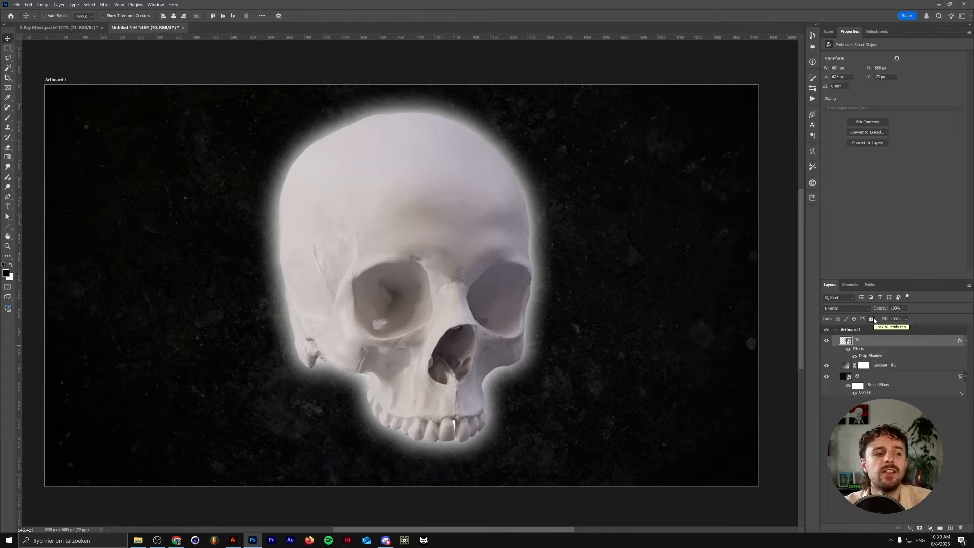
click(876, 32)
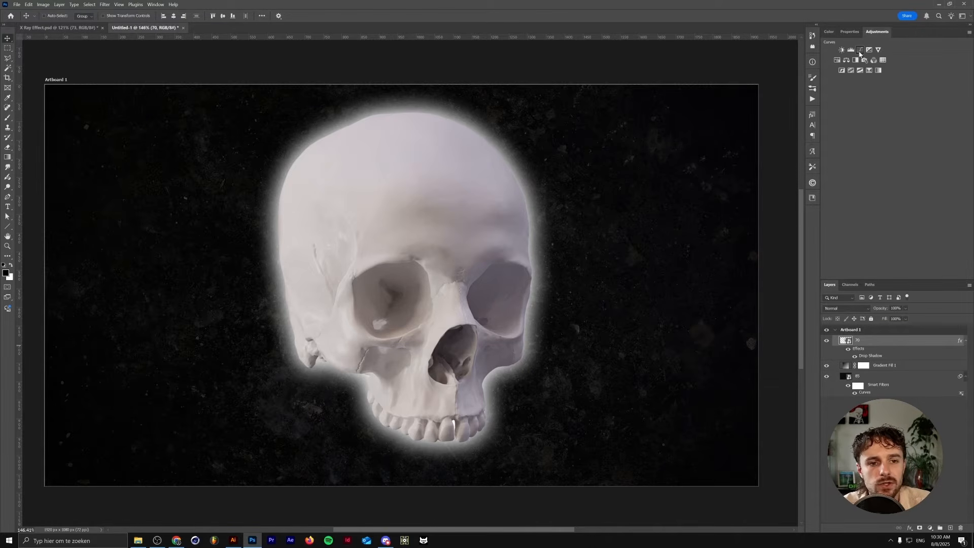
click(860, 51)
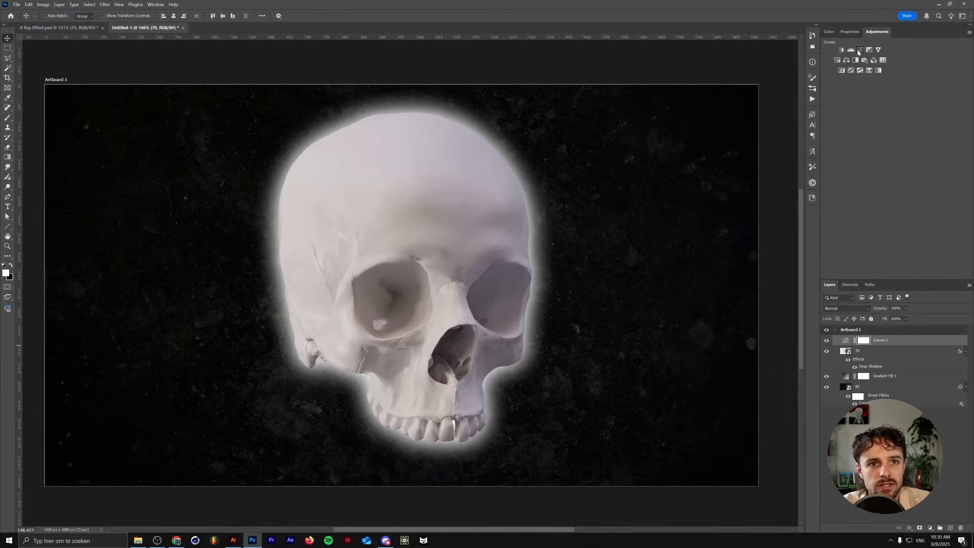
click(876, 32)
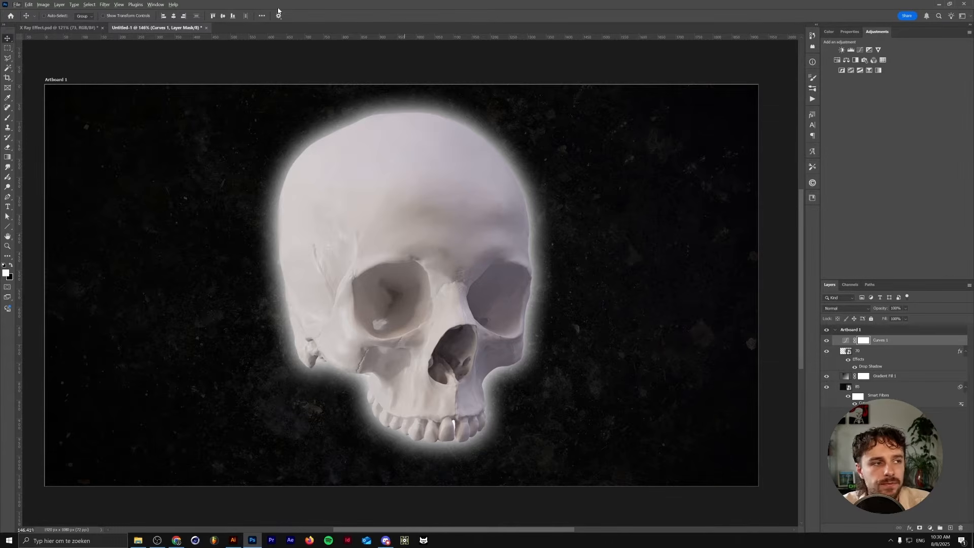
click(156, 4)
click(163, 53)
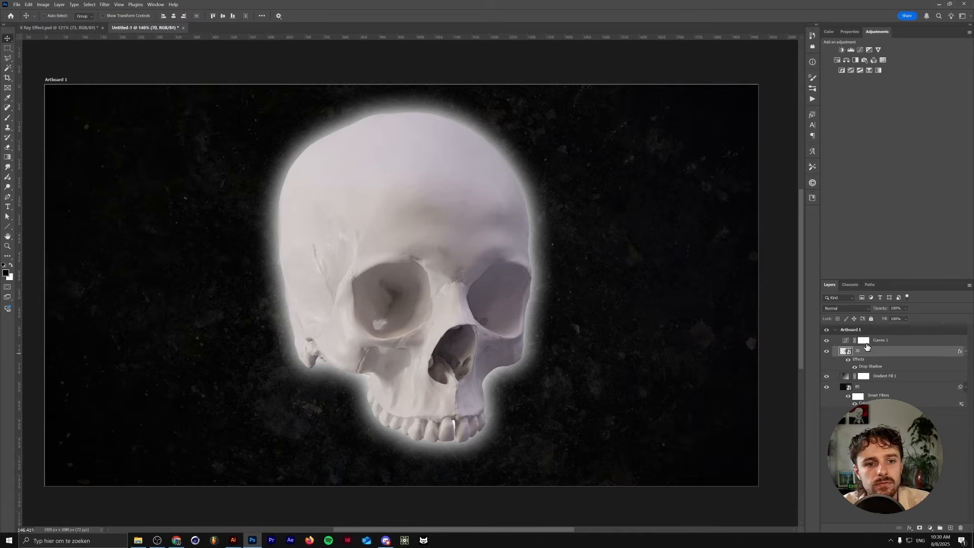
- Delete the Curves adjustment's layer mask and clip the adjustment to the skull layer
right_click(863, 340)
click(895, 354)
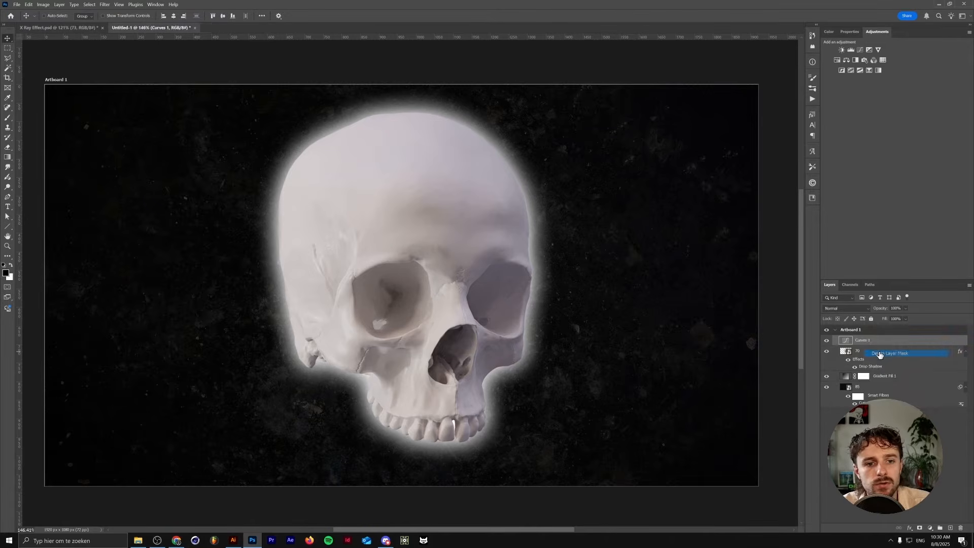
right_click(882, 343)
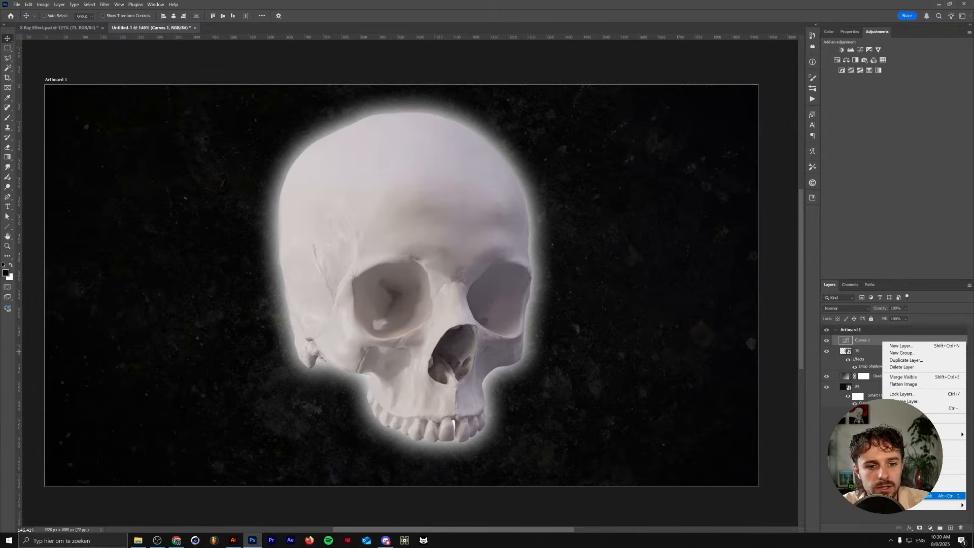
click(946, 495)
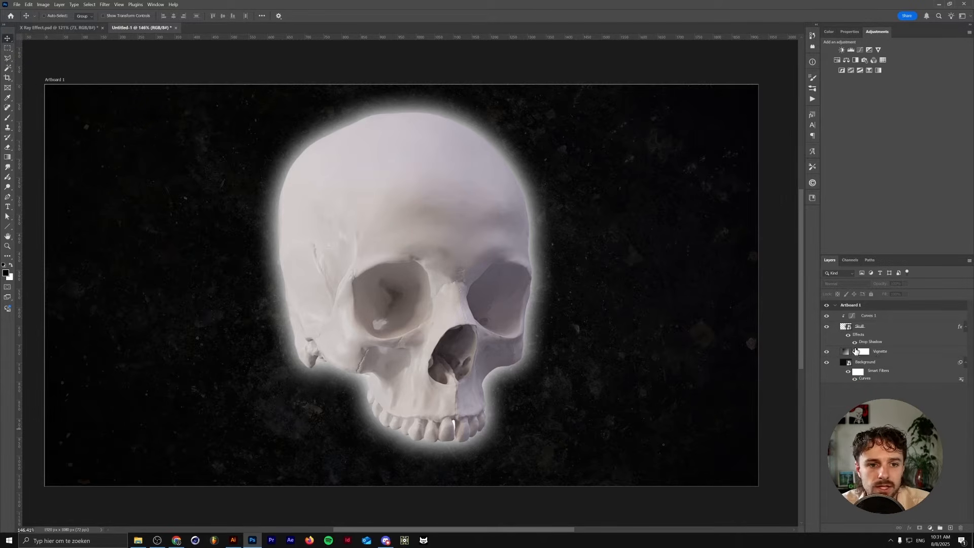
- Invert the skull's RGB curve by setting the black point's output to 255 and the white point's output to 0
click(857, 316)
click(848, 32)
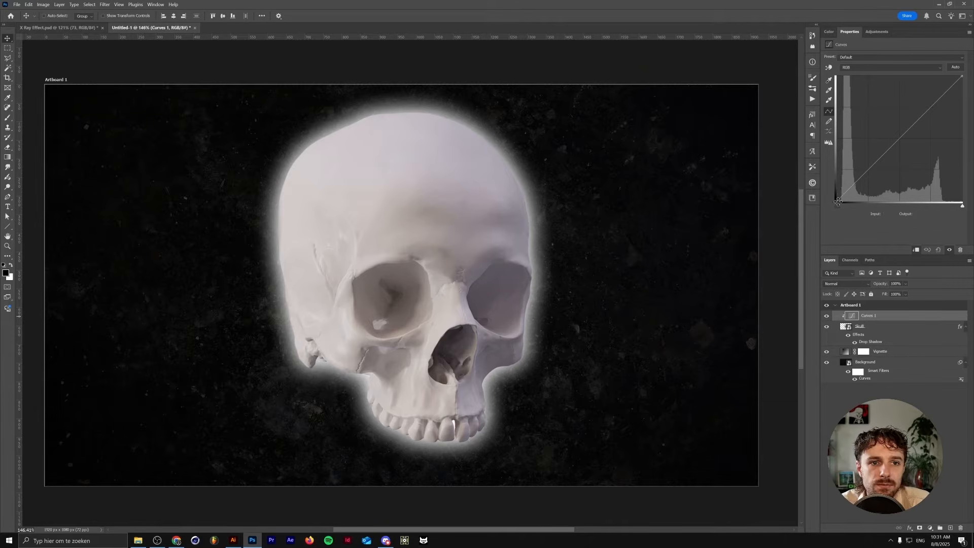
drag(838, 200, 828, 102)
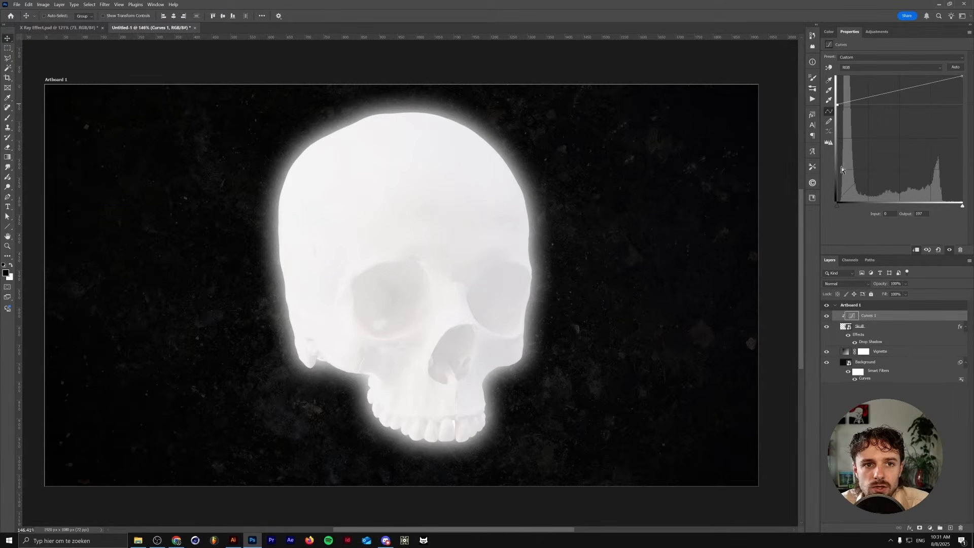
drag(837, 104, 831, 69)
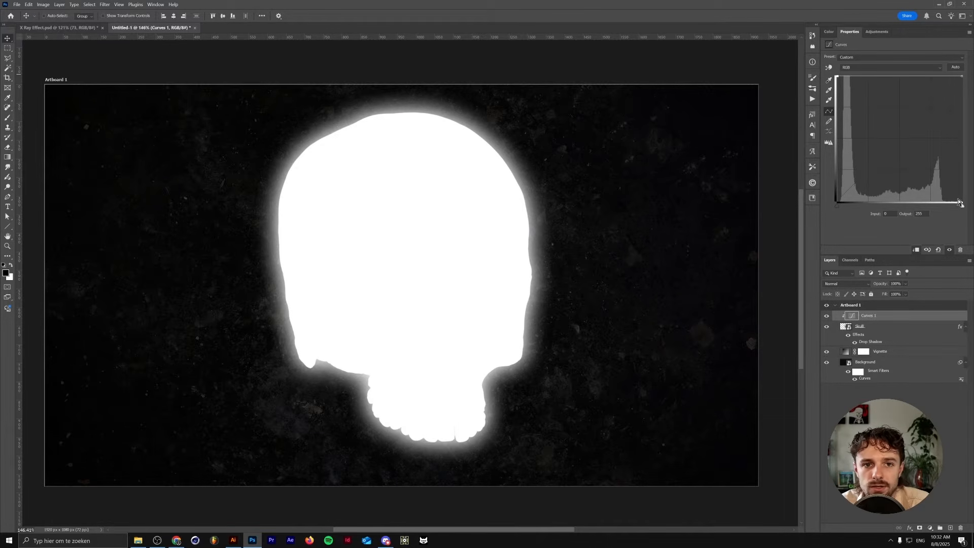
drag(961, 77, 970, 223)
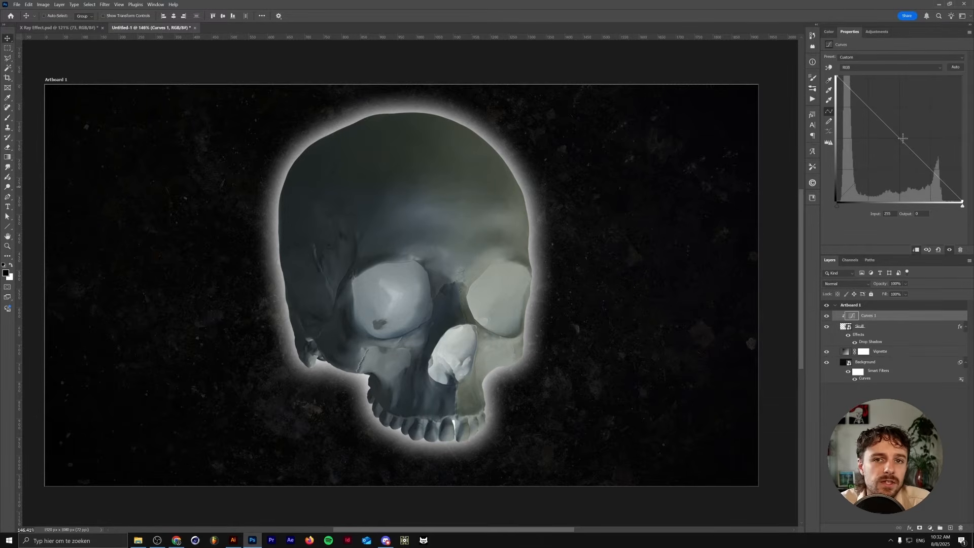
- Shape the skull's curve into a U with a low middle point at input 151, output 7, and the white point's output at 255
drag(899, 137, 898, 201)
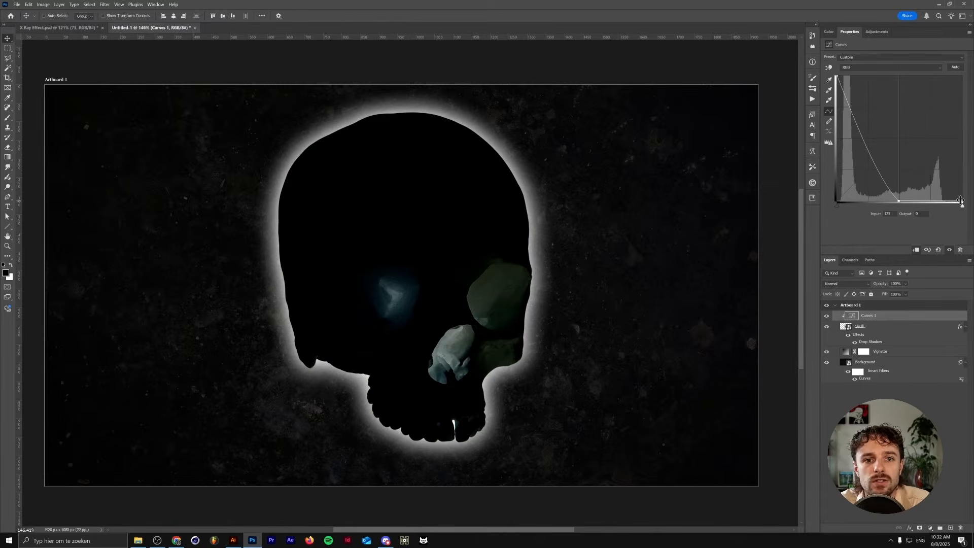
drag(960, 200, 963, 66)
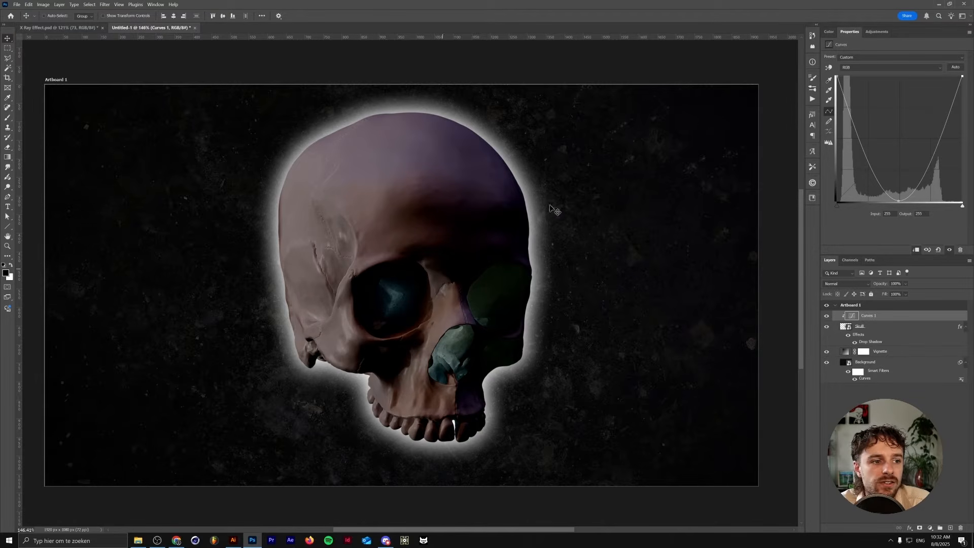
drag(899, 200, 911, 197)
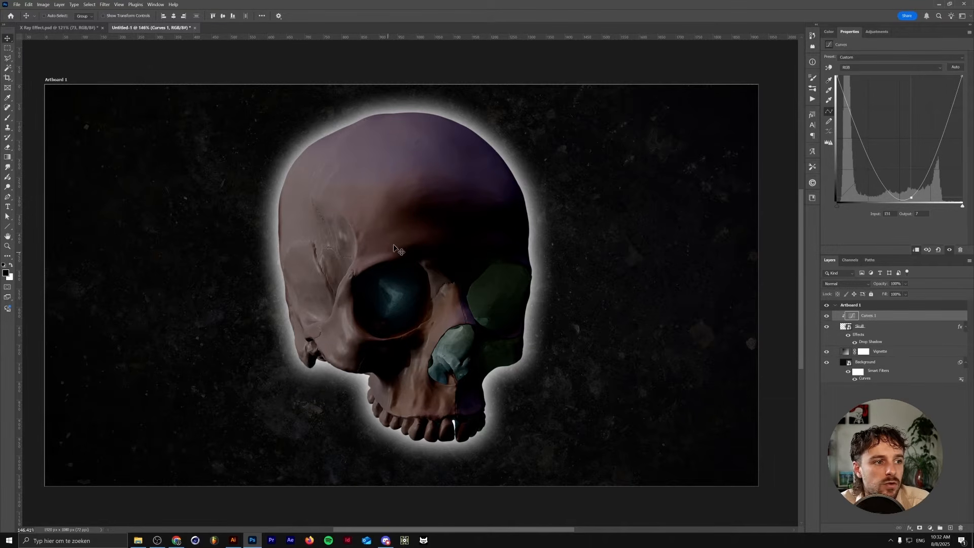
- Narrow the U-shaped curve by moving its black point to about input 68 and its white point to input 225, both at output 255
drag(839, 79, 866, 73)
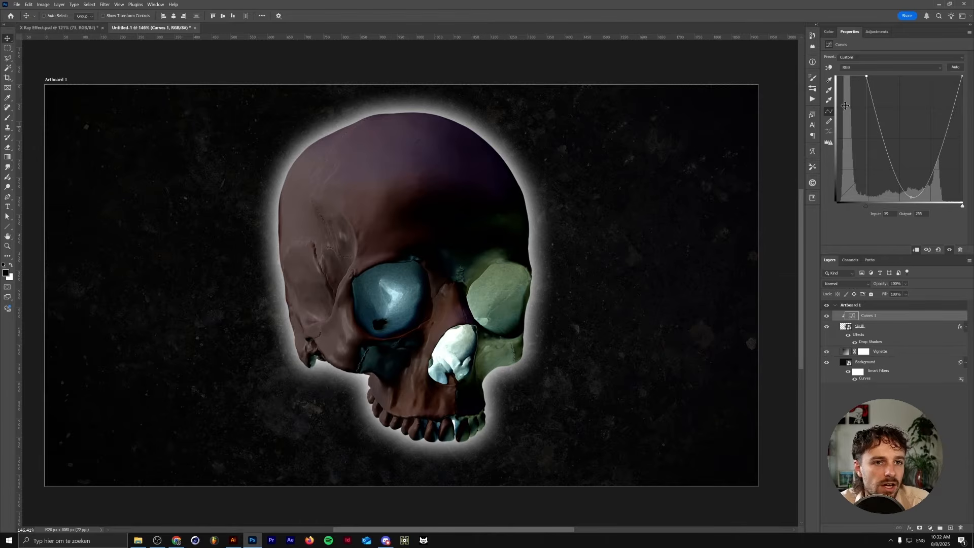
drag(866, 76, 870, 74)
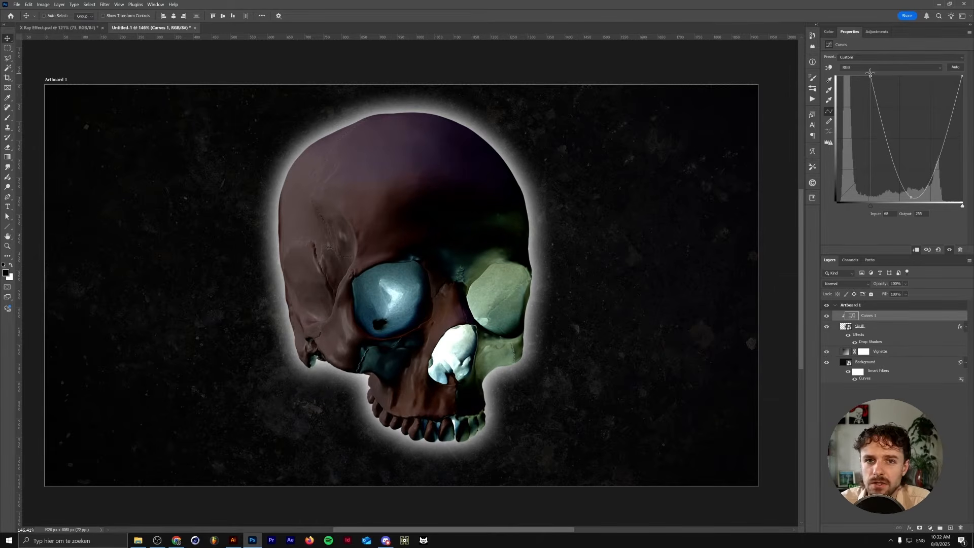
drag(961, 76, 947, 76)
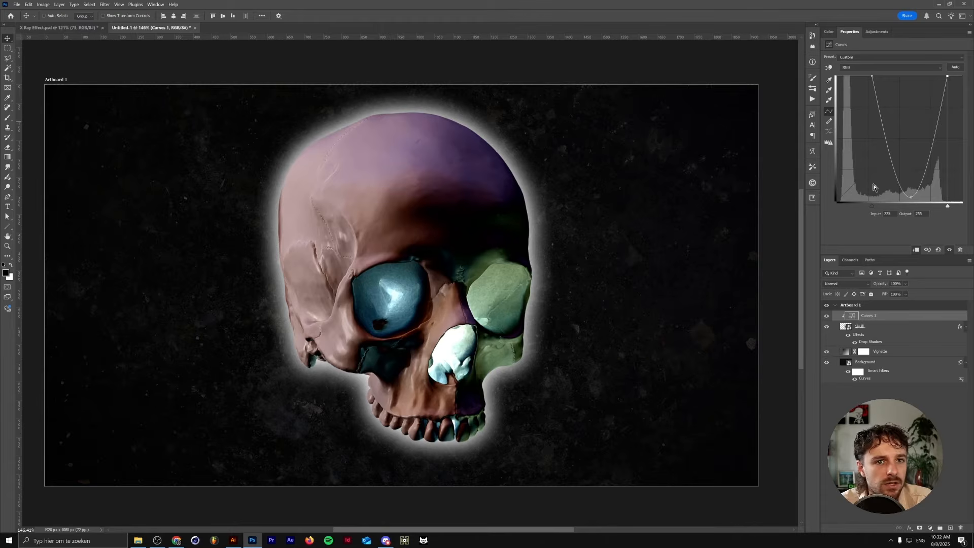
- Narrow the skull's U-shaped curve further by moving the black point inward and the white point to about input 215, output 255
click(911, 198)
drag(871, 77, 876, 82)
drag(947, 77, 943, 77)
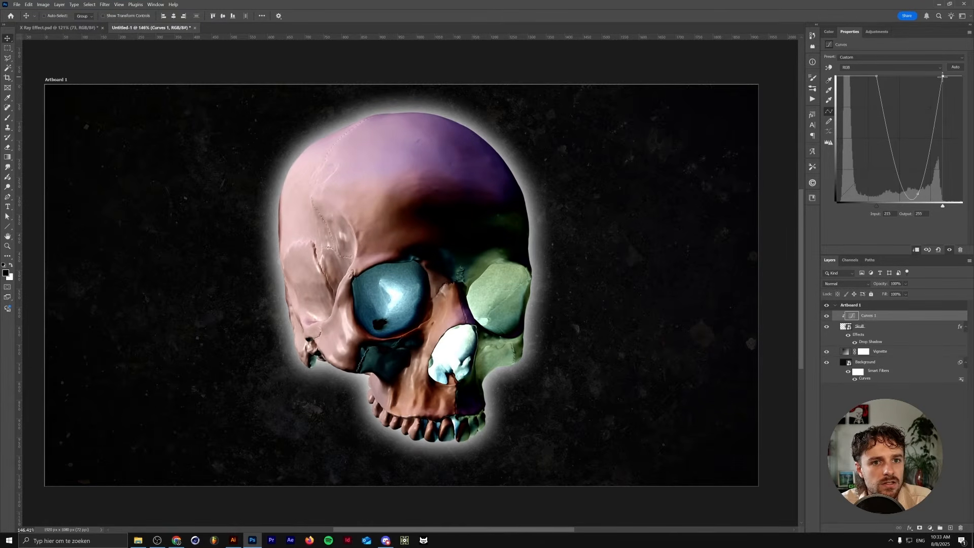
- Rename the Curves adjustment layer as X-Ray Inversion
double_click(869, 316)
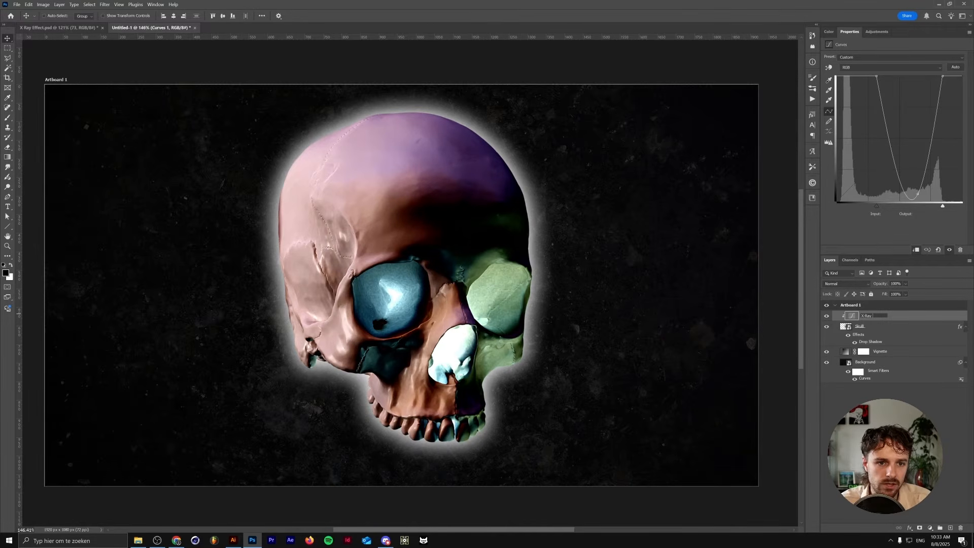
text(X-Ray Inversion)
key(Return)
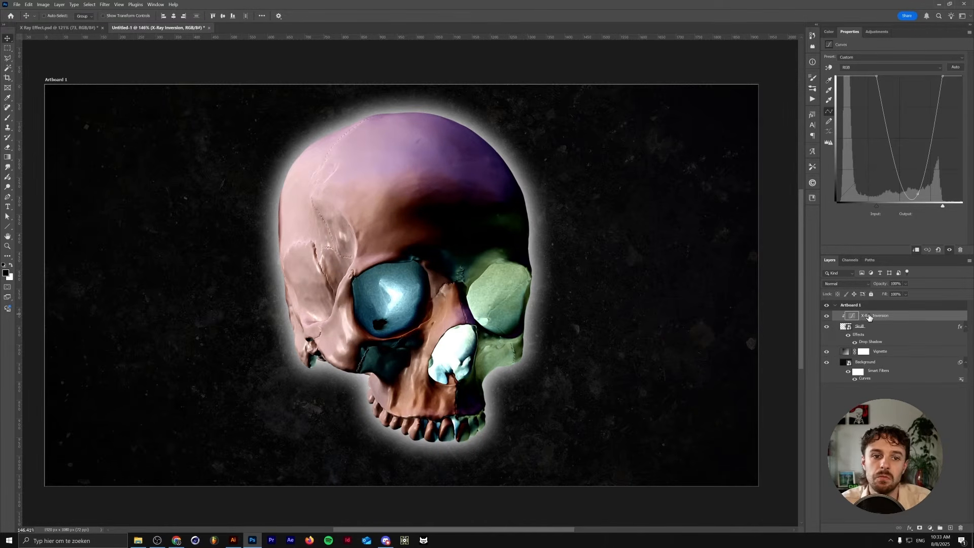
- Convert all layers from Background up to X-Ray Inversion into one smart object and check its contents
right_click(888, 363)
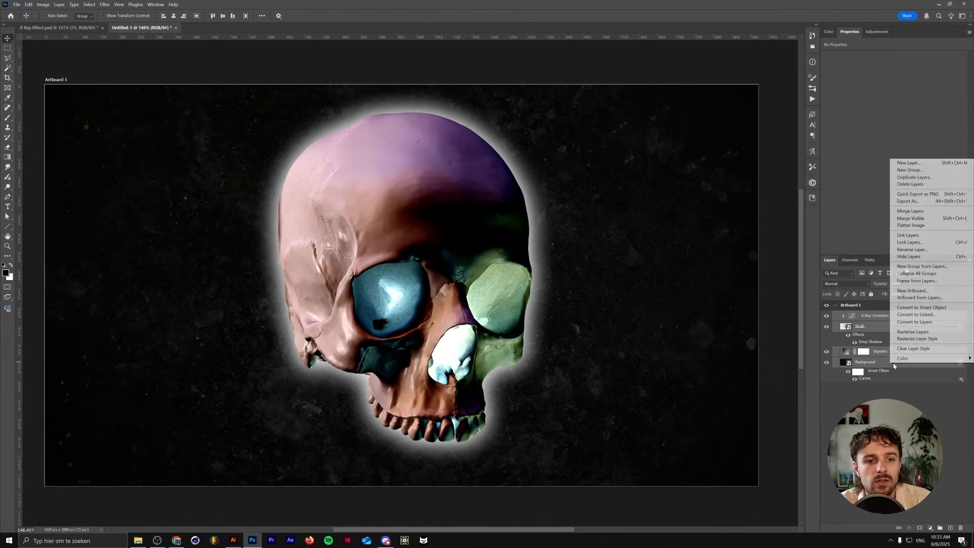
key(Escape)
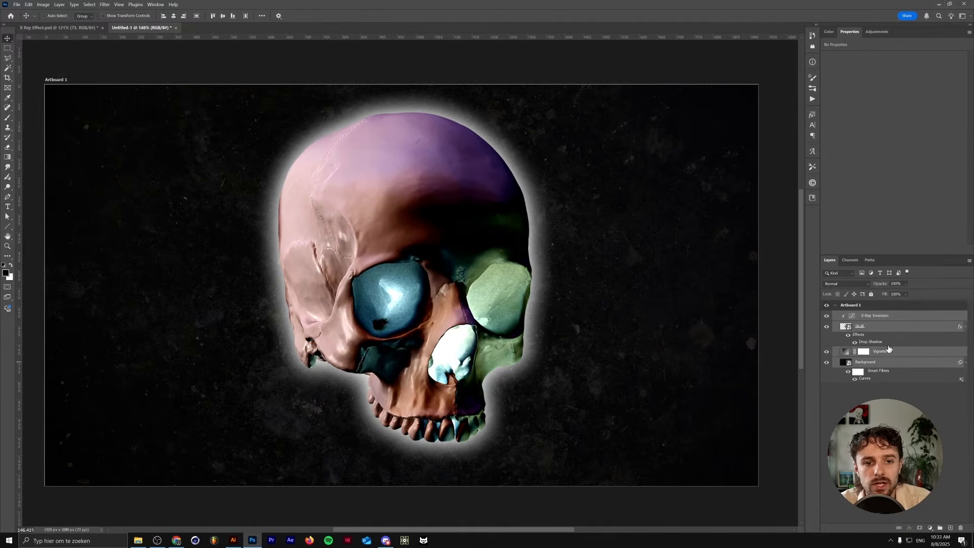
key(ctrl+alt+a)
click(897, 364)
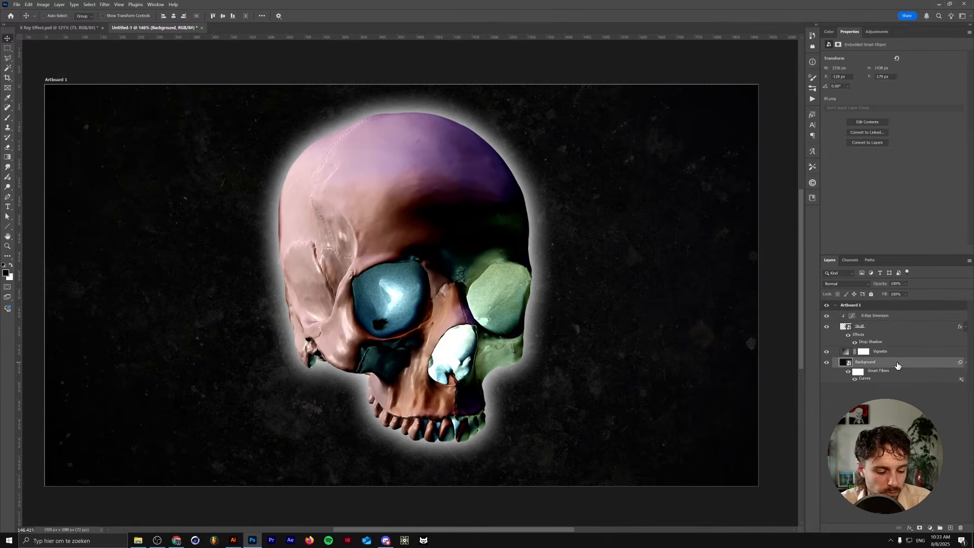
shift+click(902, 318)
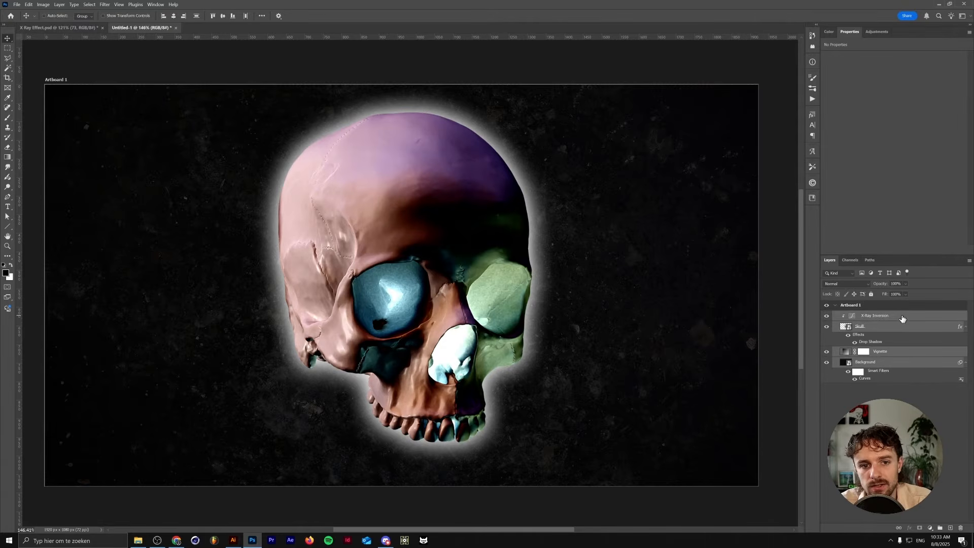
right_click(904, 317)
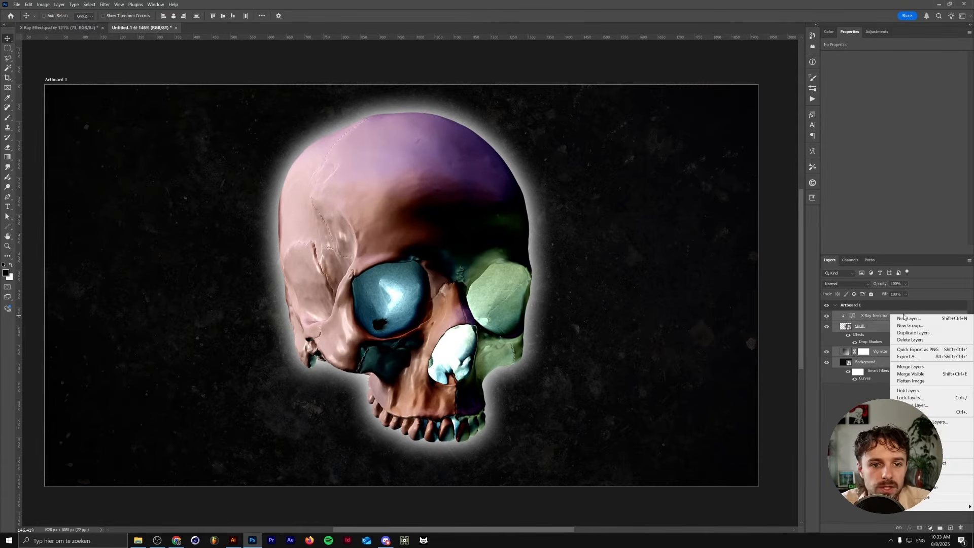
click(944, 461)
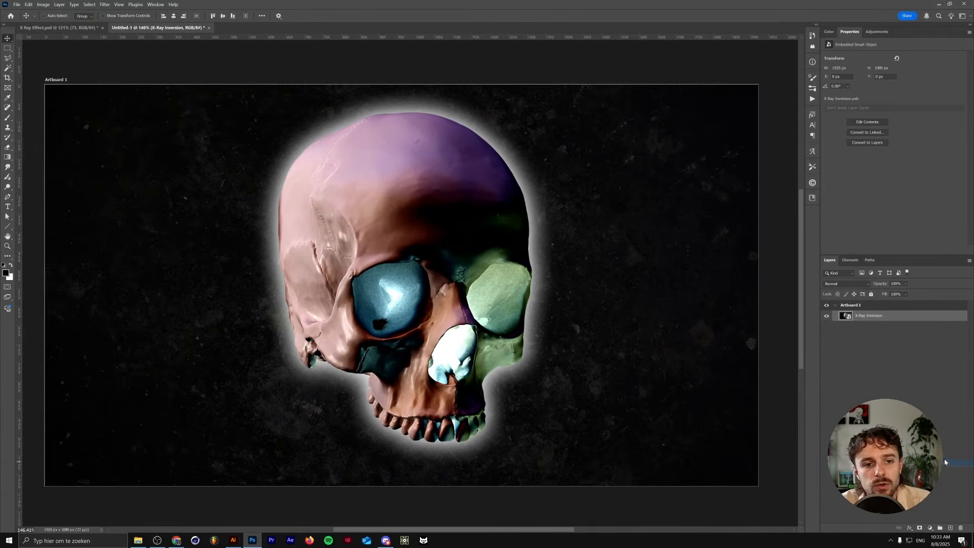
double_click(846, 317)
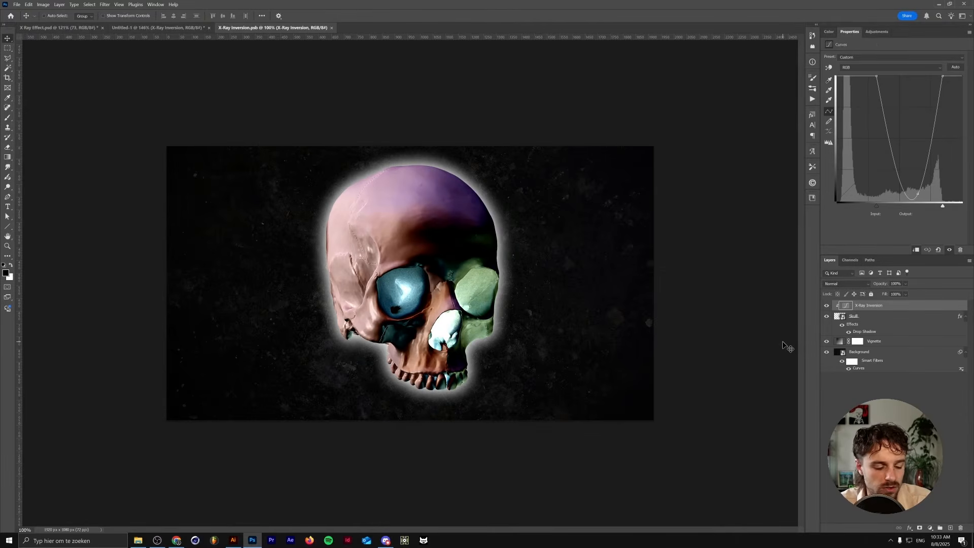
key(ctrl+w)
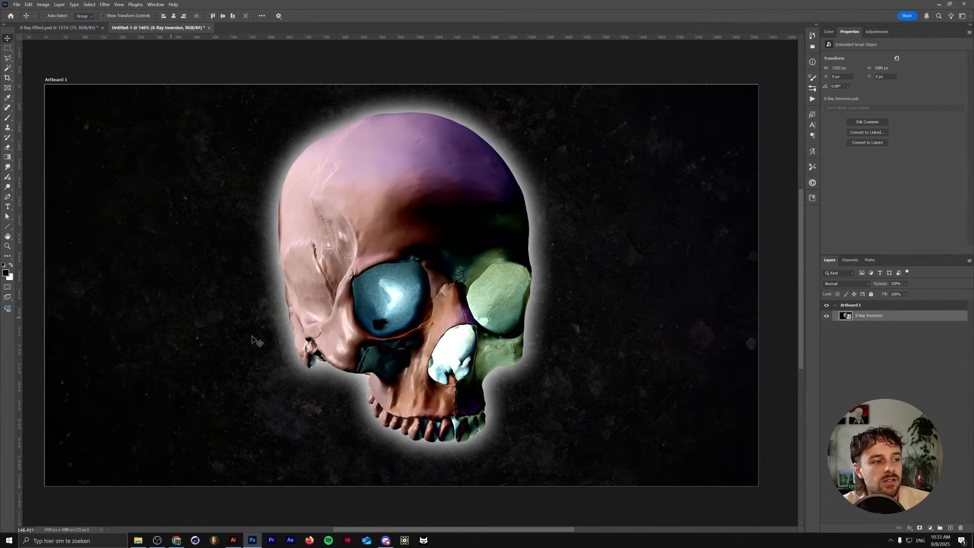
- Apply a Surface Blur filter to the smart object with a radius of 27 pixels and a threshold of 19 levels
click(105, 5)
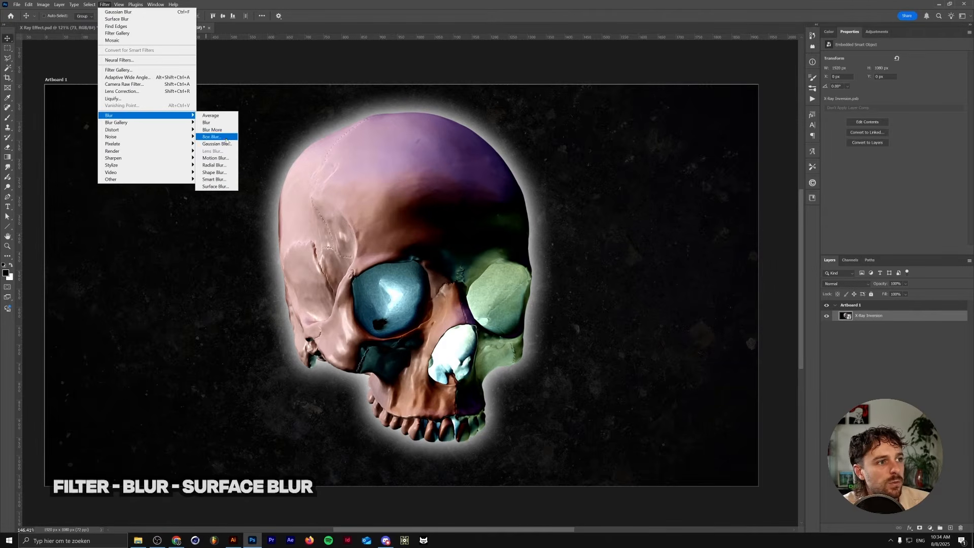
click(215, 187)
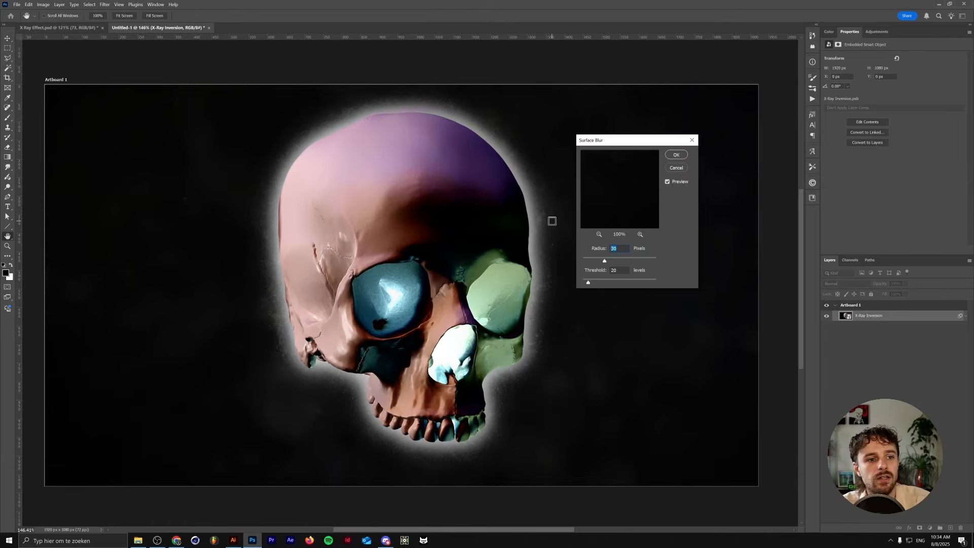
text(27)
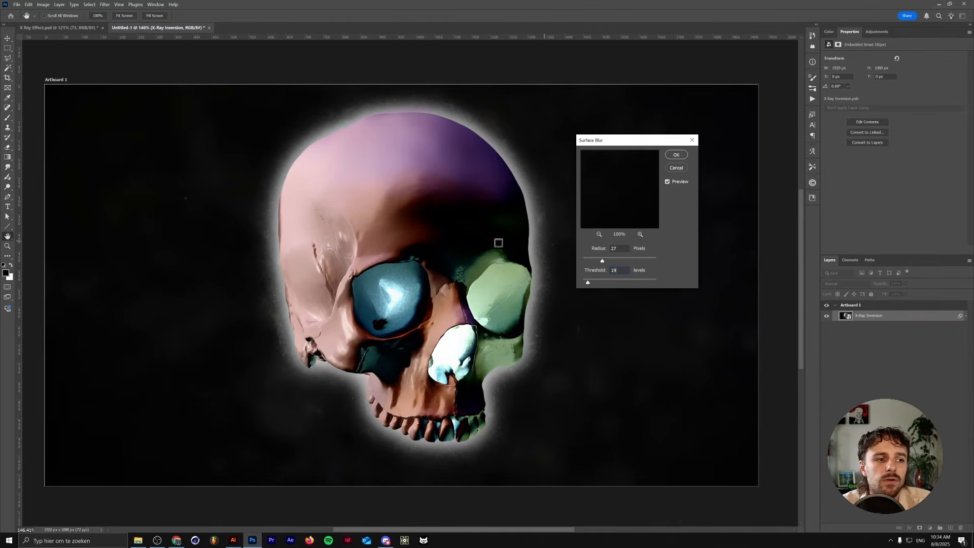
click(679, 157)
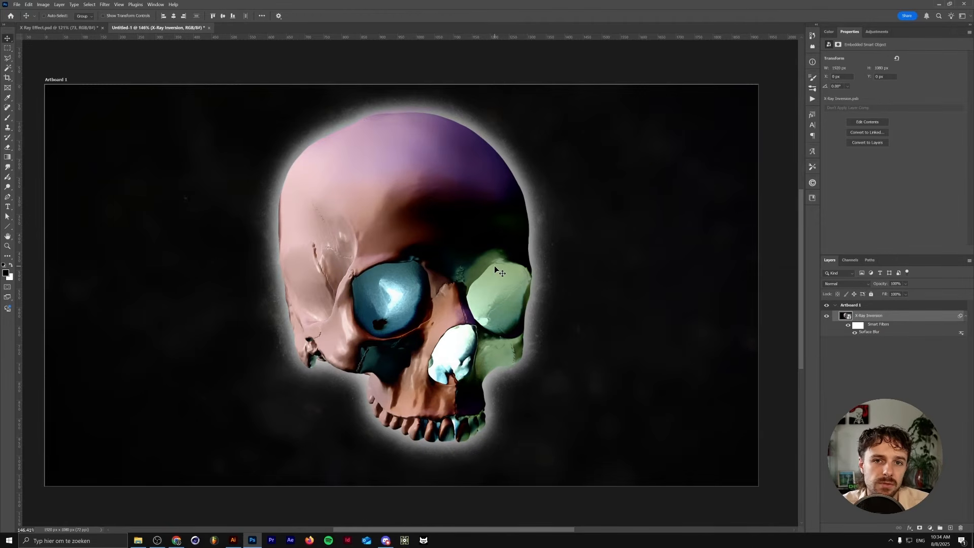
- Apply the Find Edges filter to the X-Ray Inversion smart object
click(104, 5)
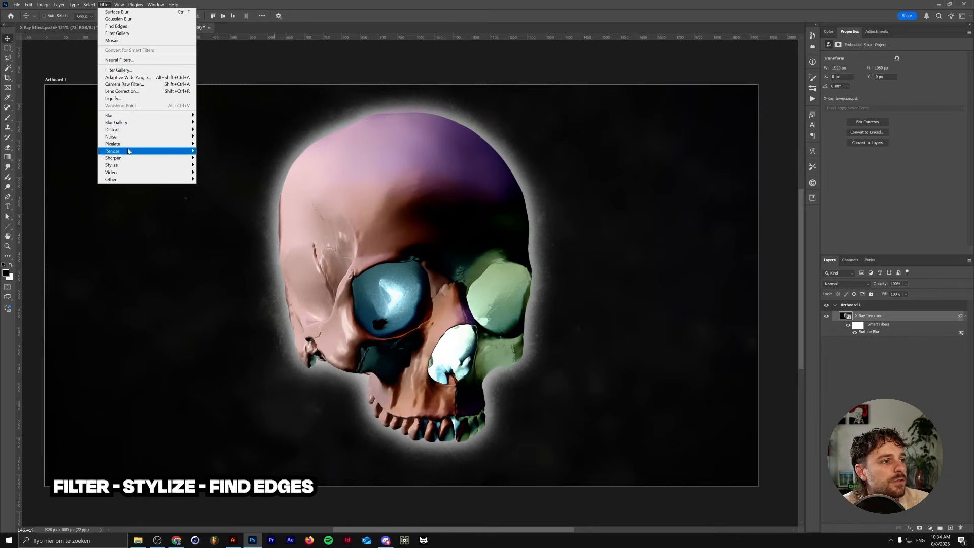
mouse_move(167, 165)
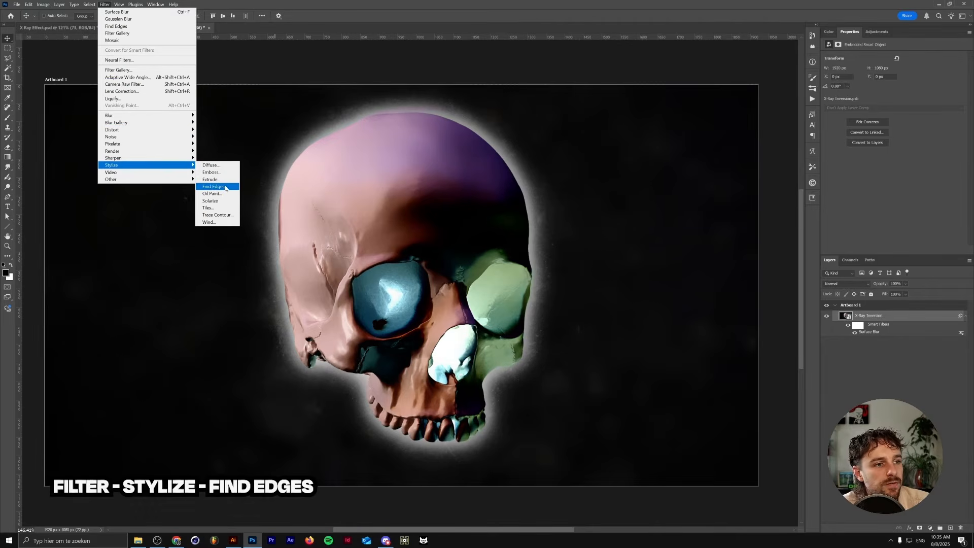
click(213, 186)
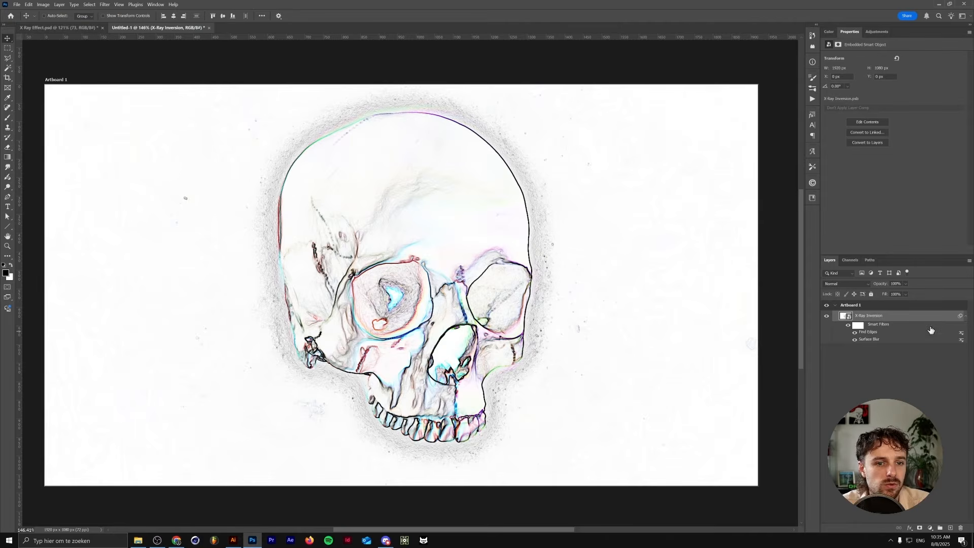
- Set the Find Edges smart filter's blend mode to Divide and compare the image with and without the filter
double_click(961, 334)
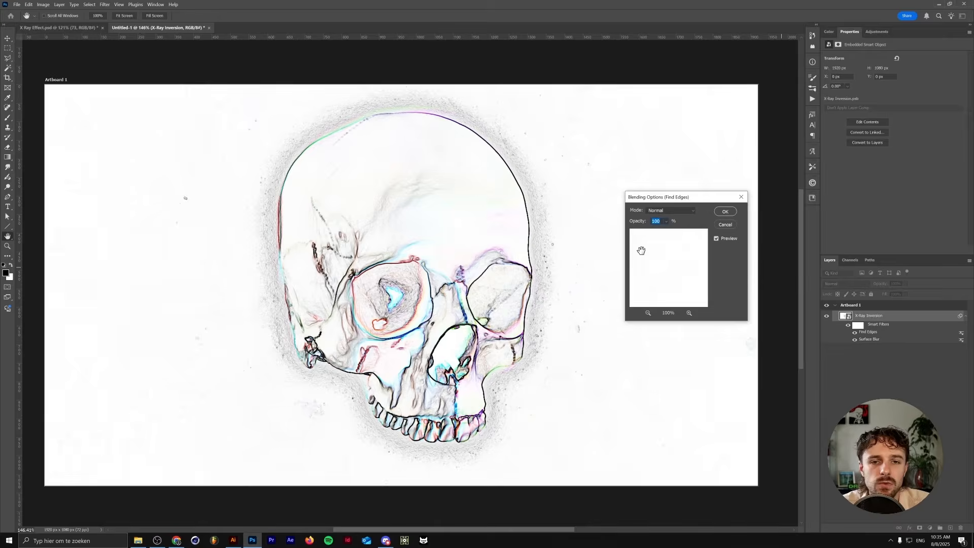
click(663, 210)
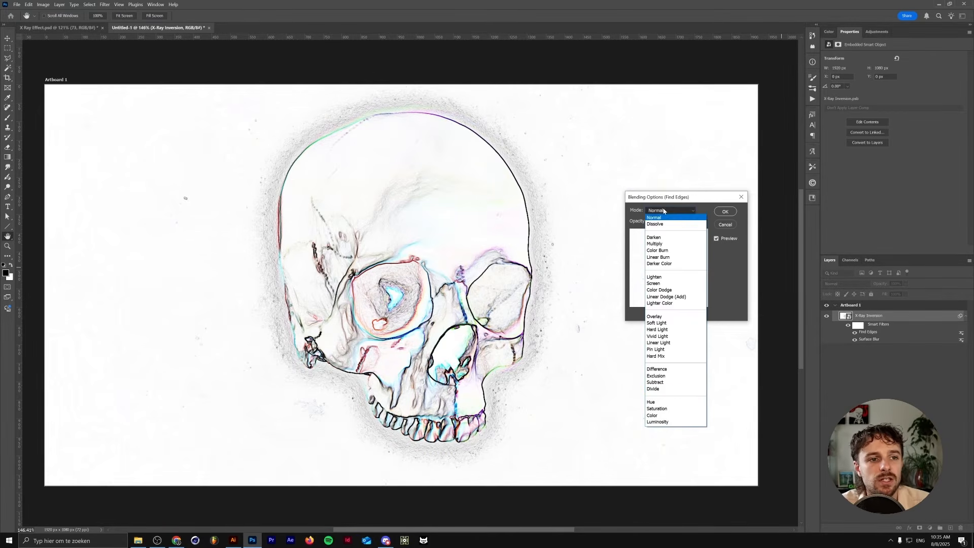
click(675, 389)
key(Return)
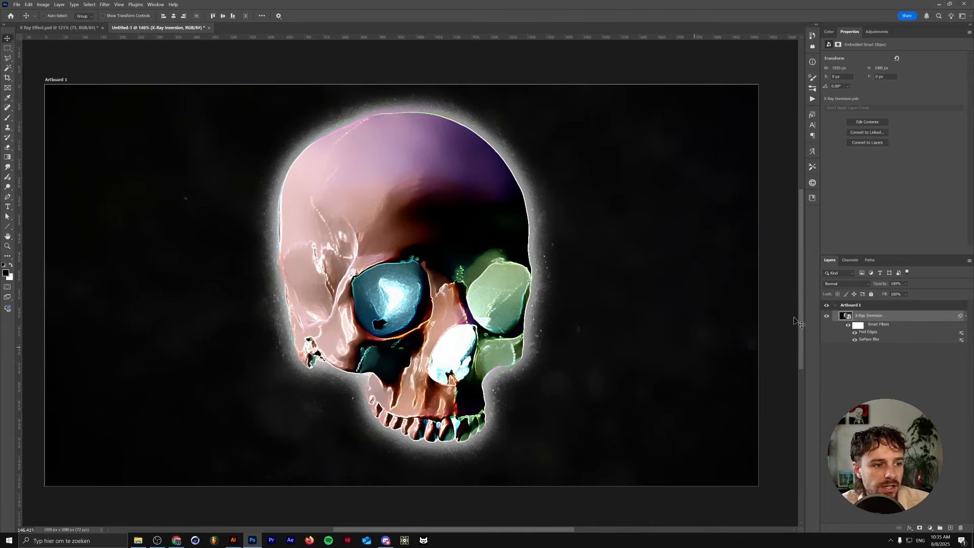
click(855, 333)
click(855, 332)
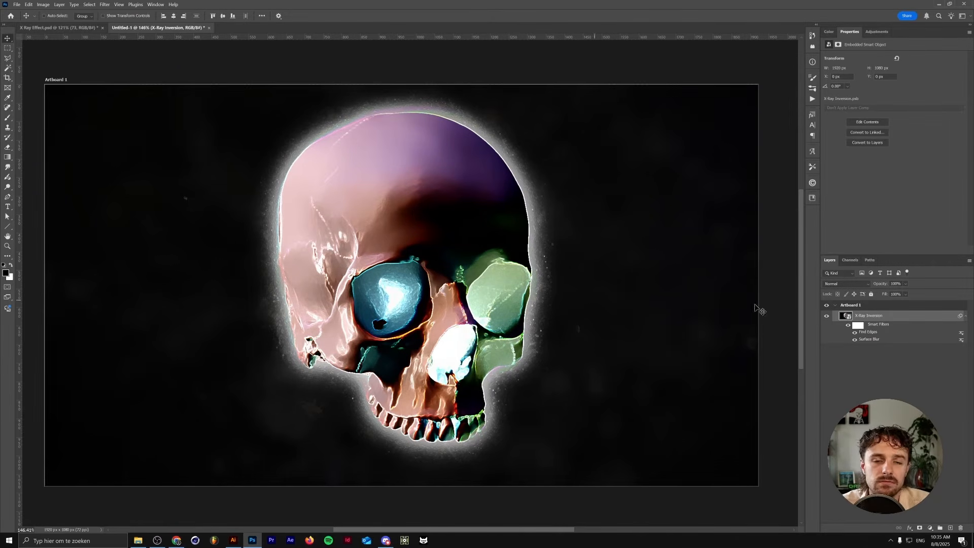
- Add a second Surface Blur filter to the smart object with a radius of 29 pixels and a threshold of 45 levels
click(105, 4)
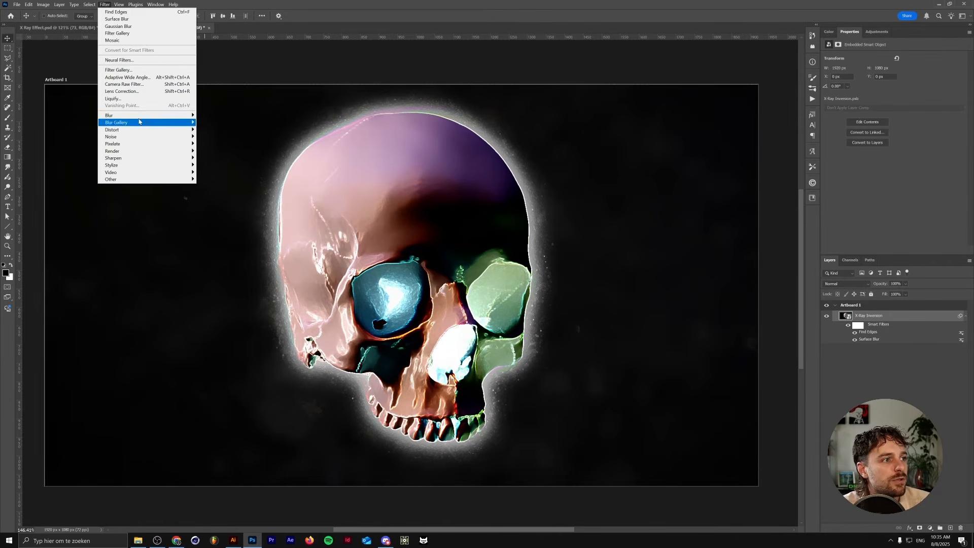
click(117, 19)
click(604, 260)
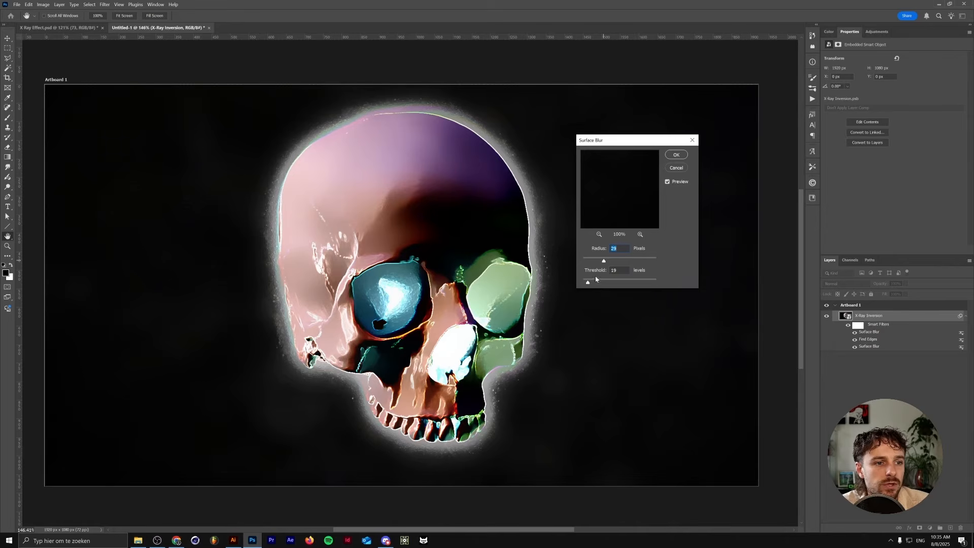
drag(587, 284, 596, 284)
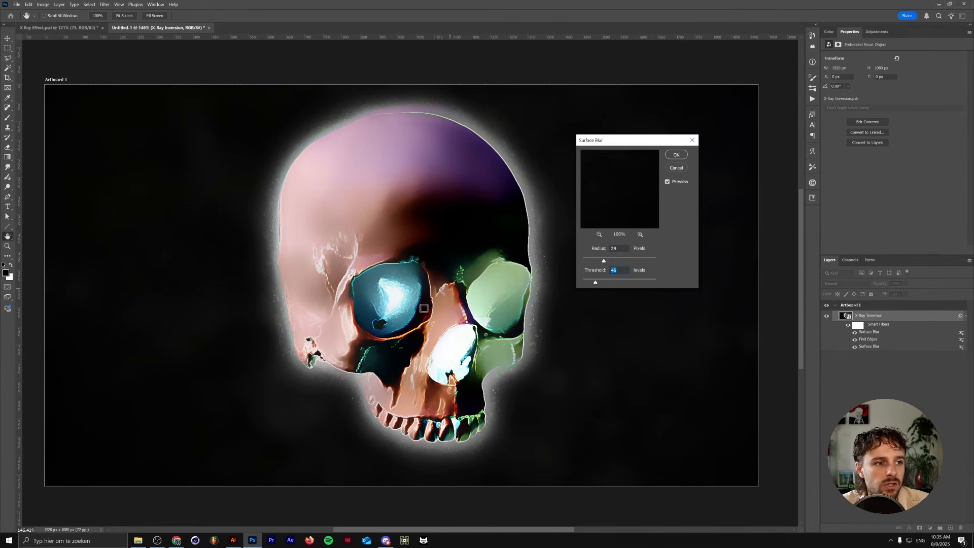
click(676, 155)
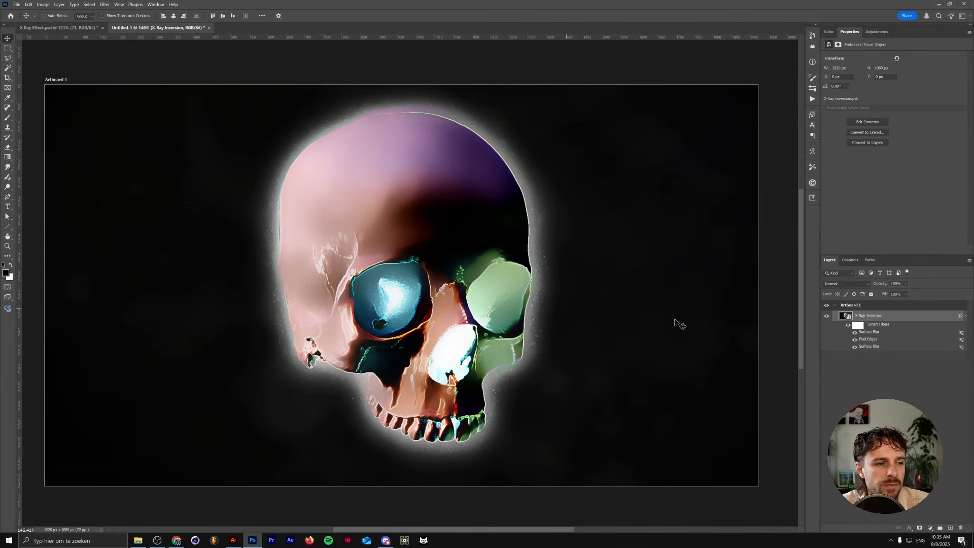
- Set the second Surface Blur's blending to Linear Dodge (Add) at 75% opacity and compare the image with and without it
double_click(961, 336)
click(670, 210)
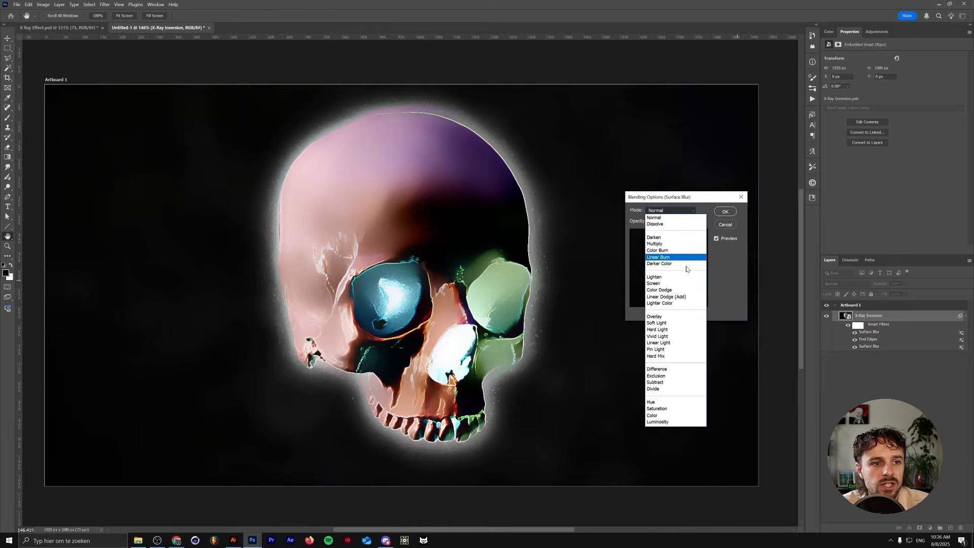
click(685, 297)
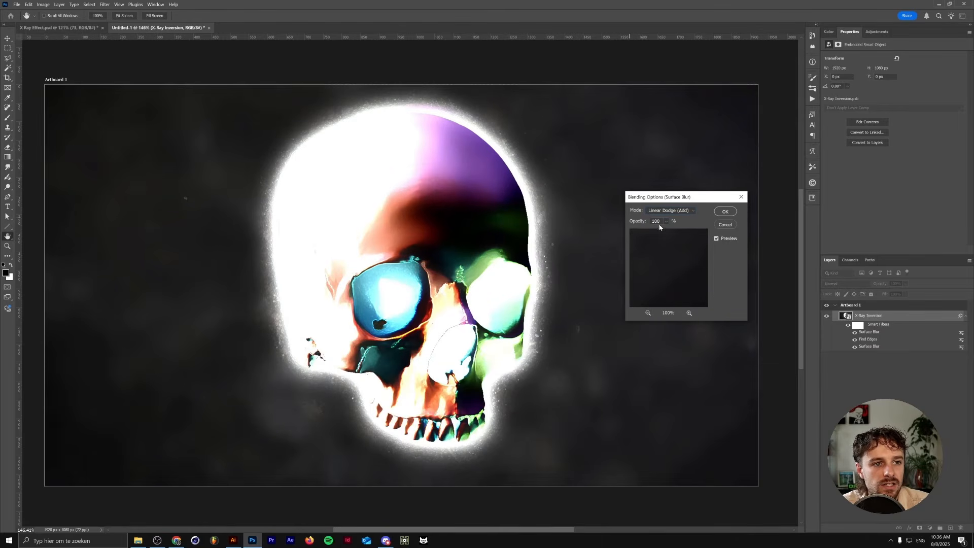
text(75)
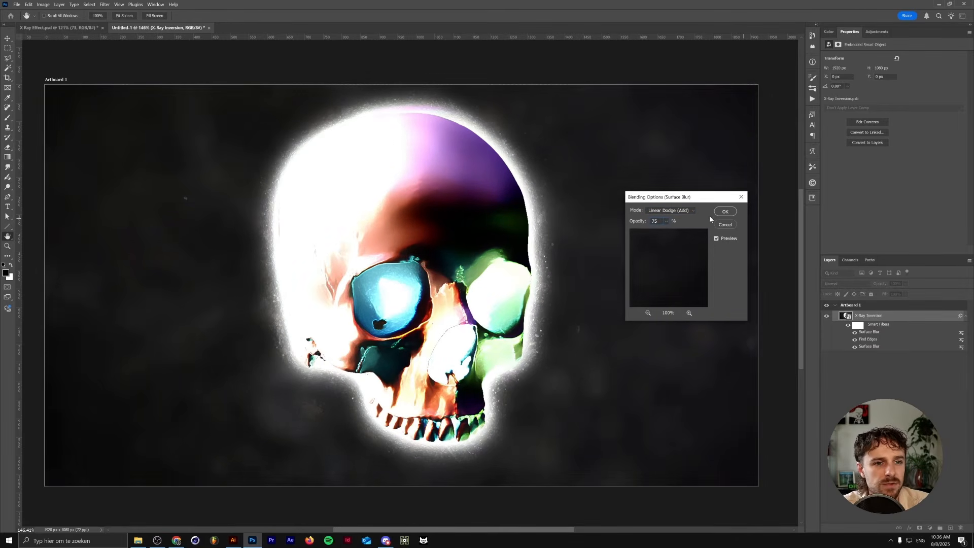
key(Return)
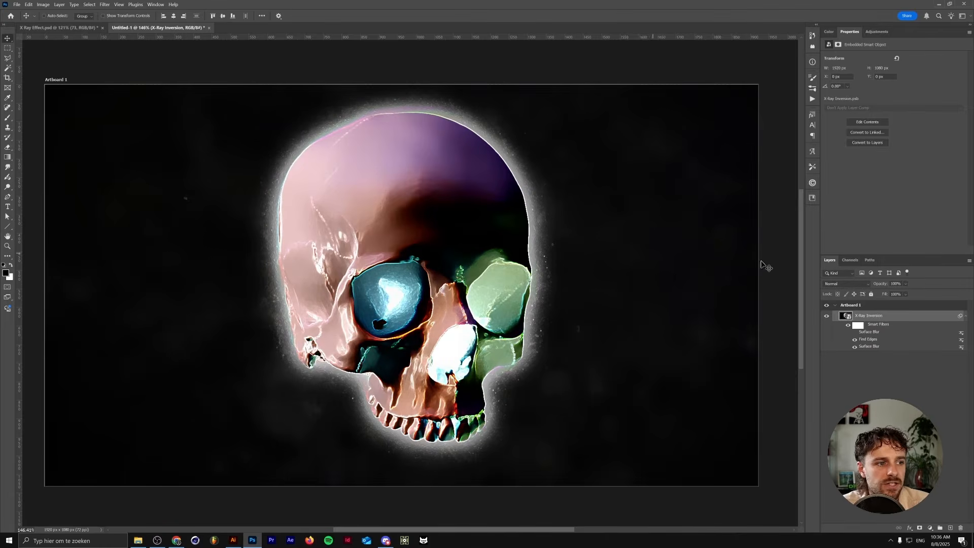
click(854, 332)
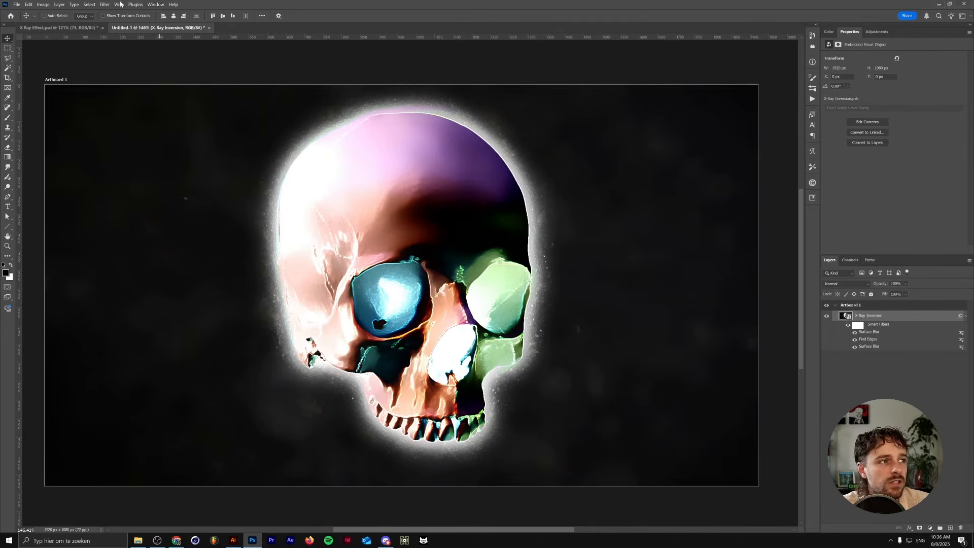
- Apply a Gaussian Blur filter to the smart object with a radius of 5 pixels
click(105, 5)
mouse_move(152, 113)
click(216, 144)
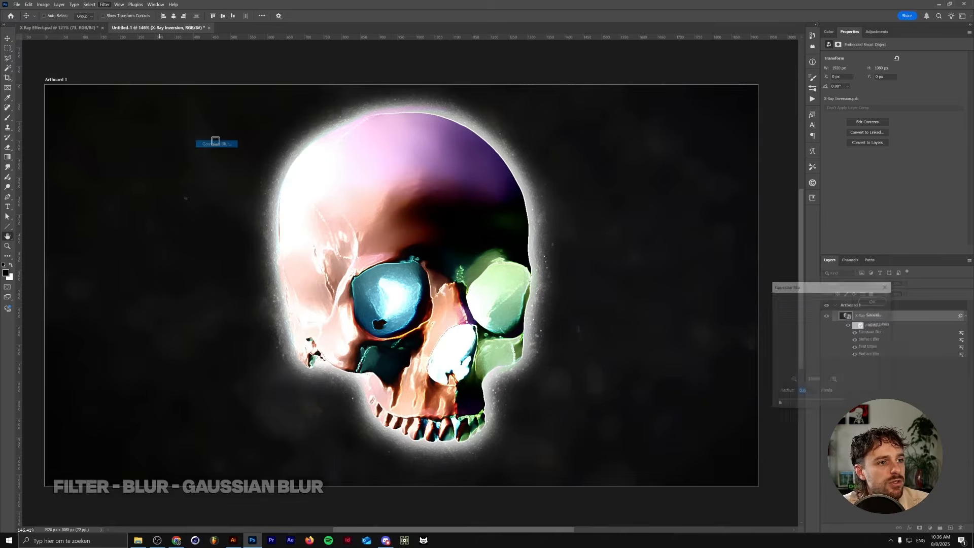
text(5)
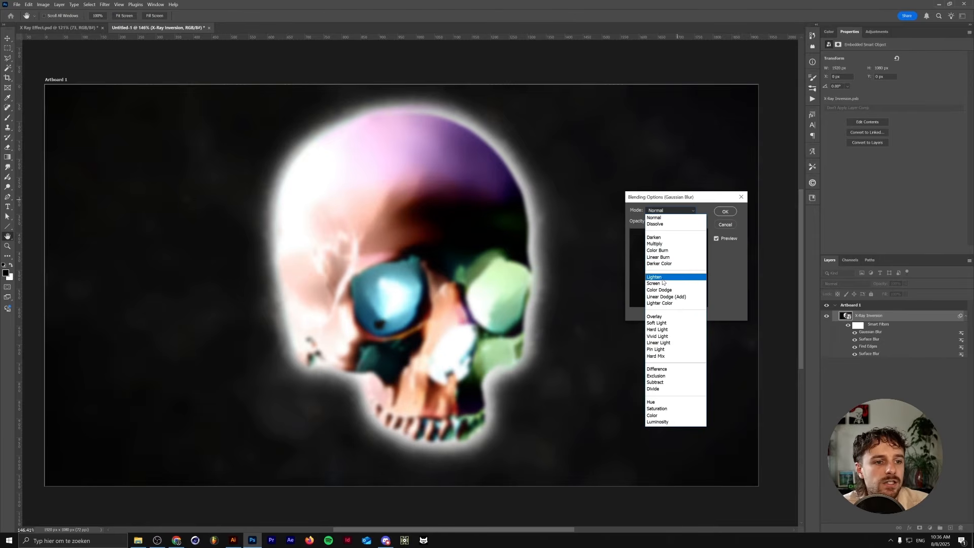
- Set the Gaussian Blur smart filter's blend mode to Lighten and compare the image with and without it
click(649, 277)
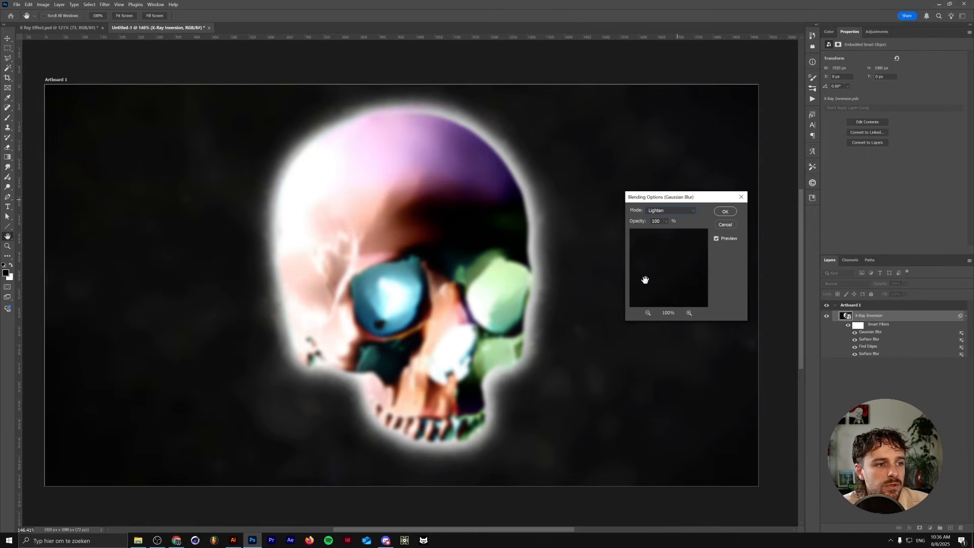
click(725, 211)
click(854, 332)
click(855, 332)
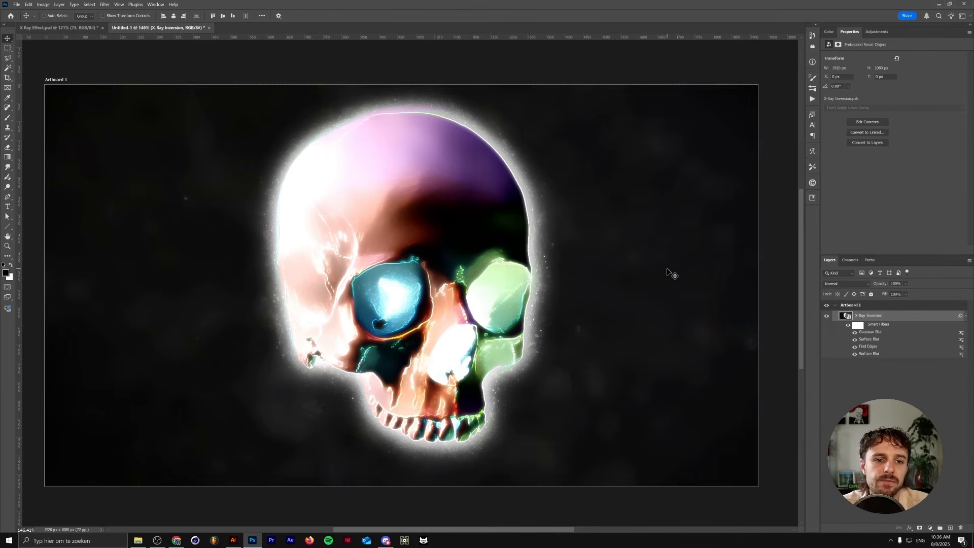
- Apply a Film Grain filter to the smart object with grain 5, highlight area 0 and intensity 1
click(105, 5)
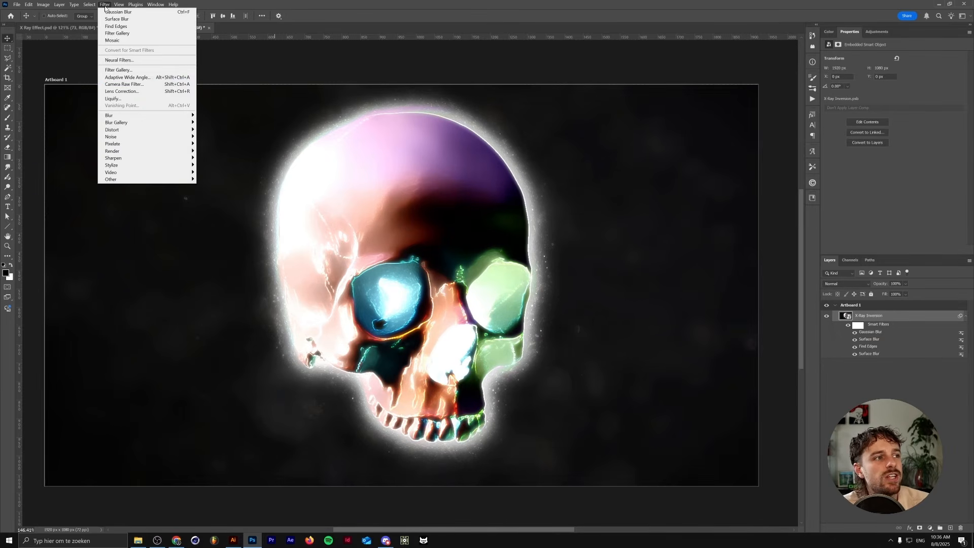
click(139, 71)
click(602, 85)
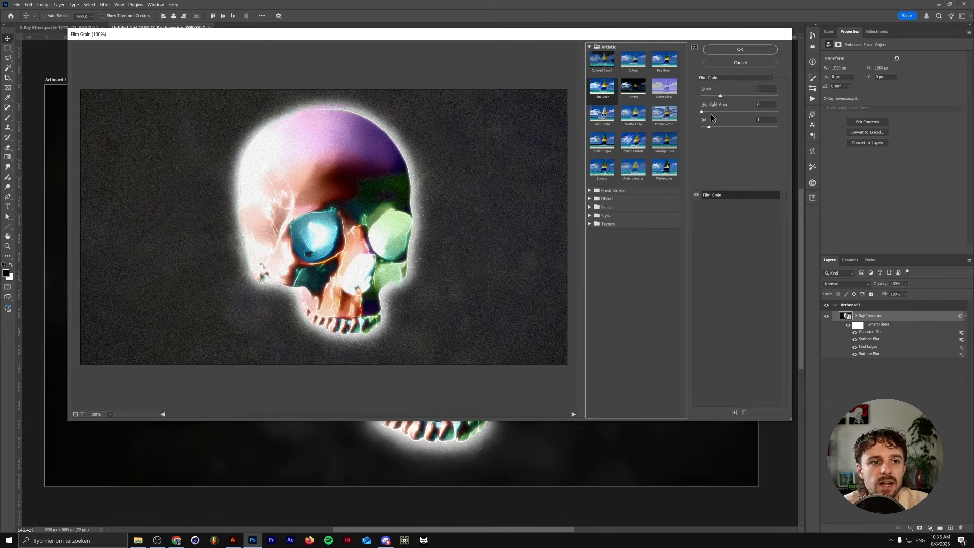
click(702, 112)
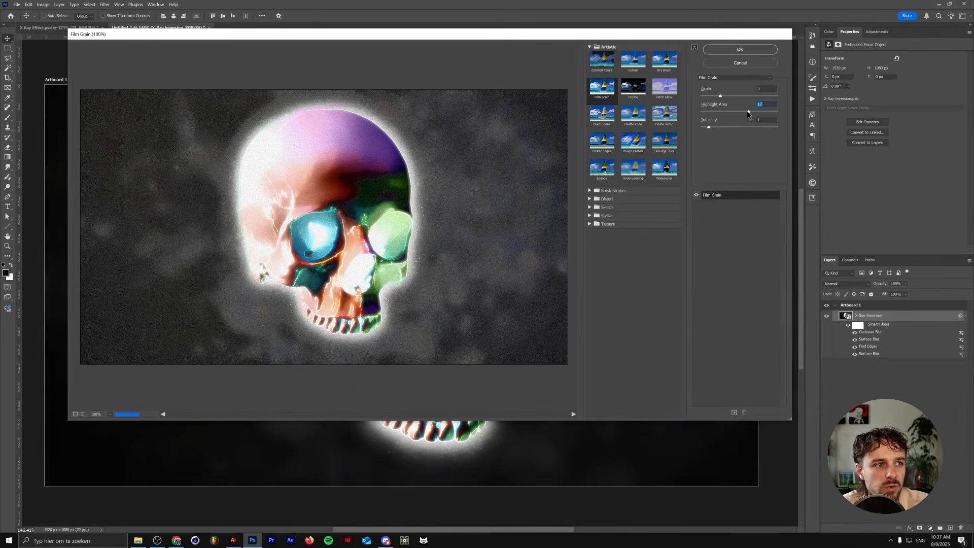
drag(703, 113, 610, 115)
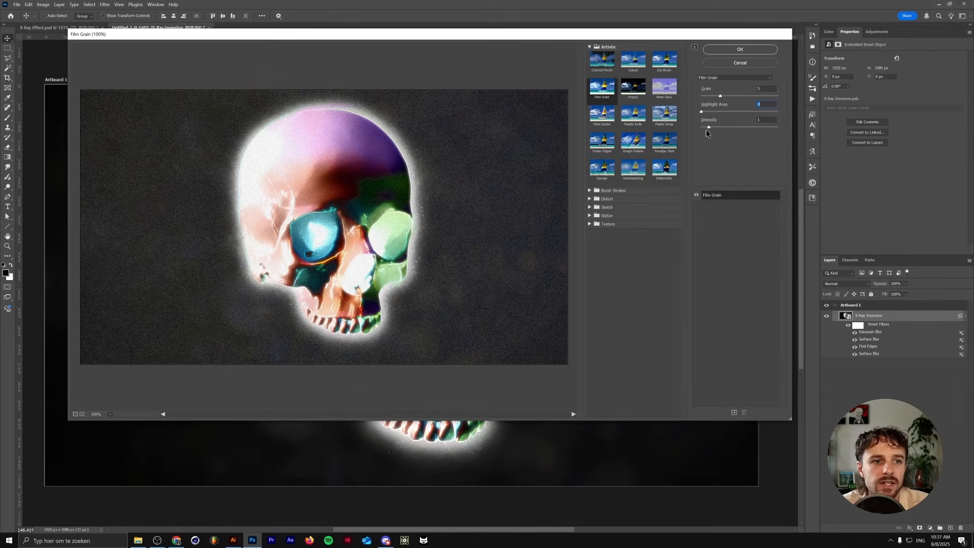
click(731, 50)
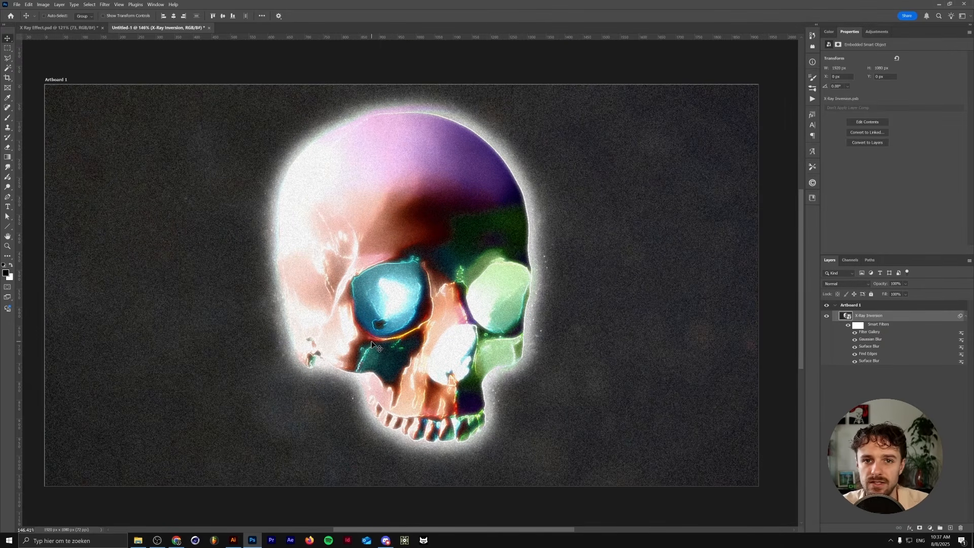
- Add a Gradient Map adjustment layer above the smart object using the black-to-blue-to-white gradient preset
click(877, 31)
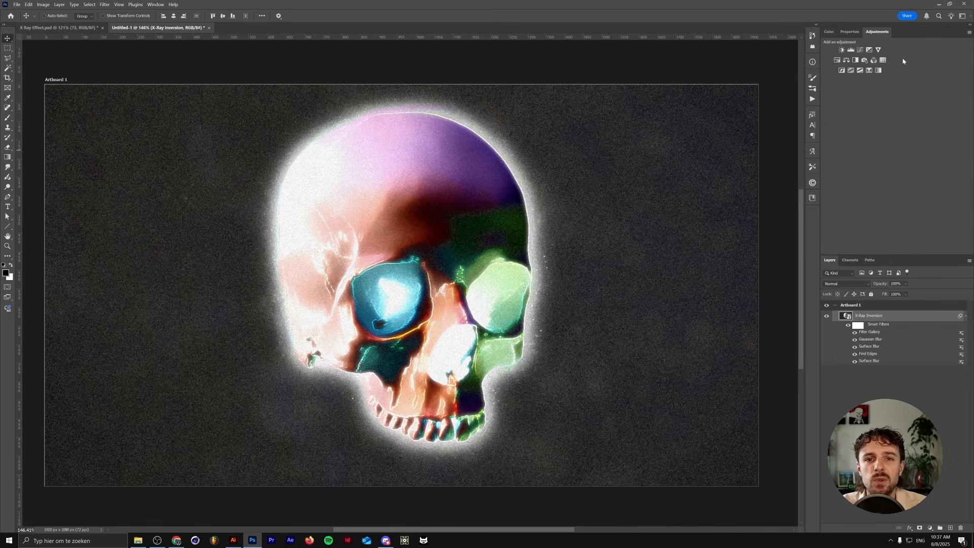
click(879, 70)
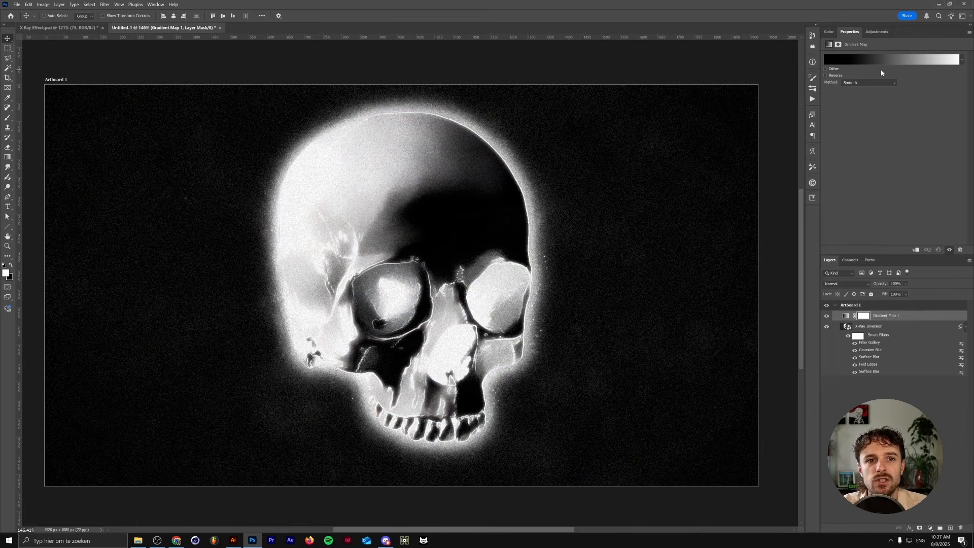
click(963, 60)
scroll(842, 193, down, 5)
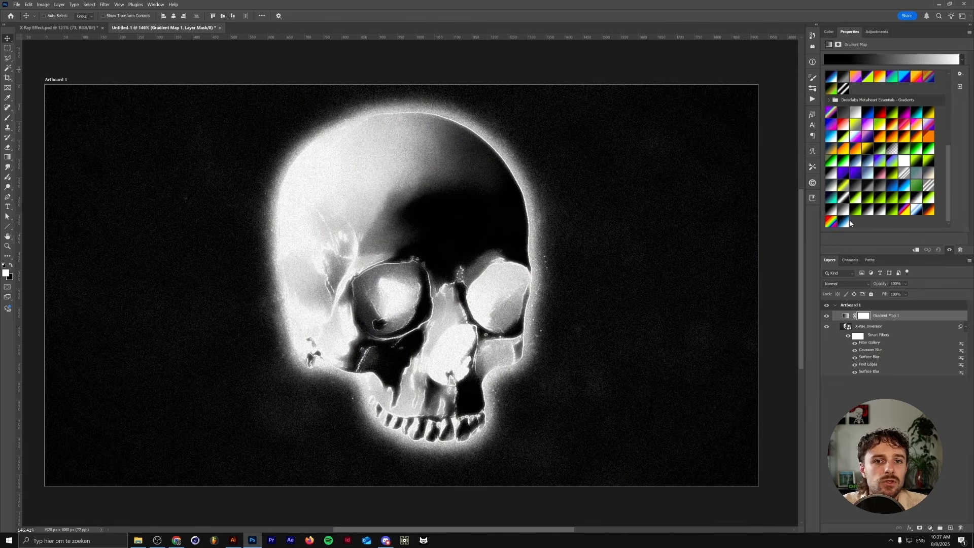
click(846, 225)
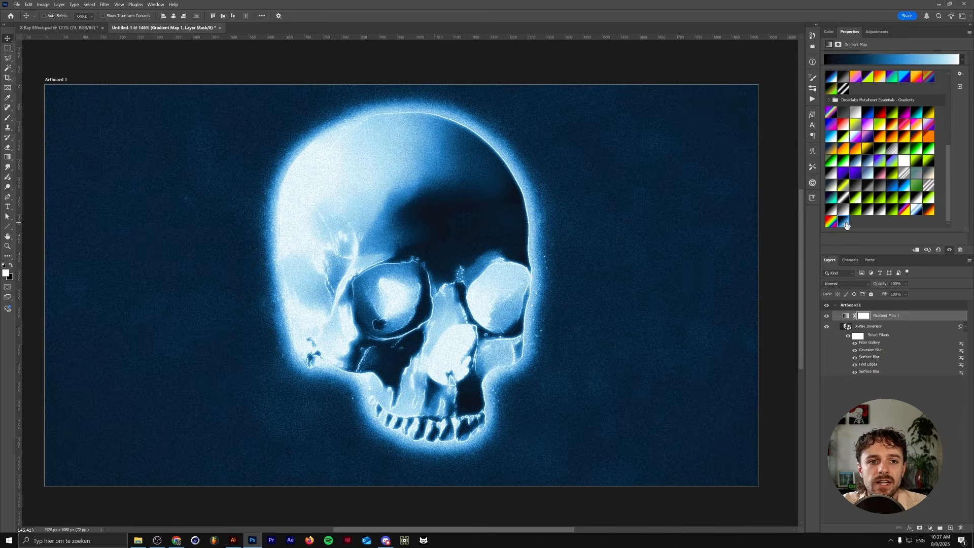
click(877, 66)
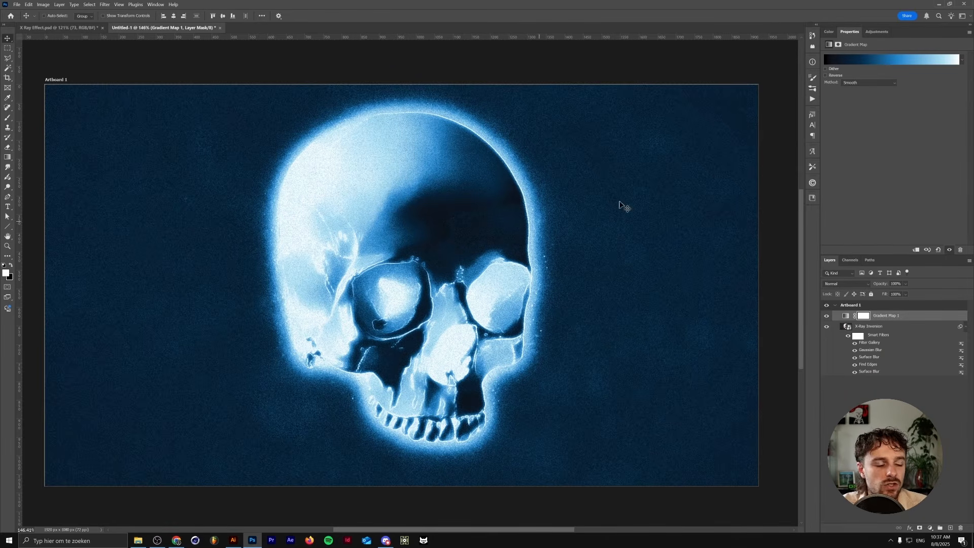
- Examine the color and location of each stop in the Gradient Map's blue gradient, from the darkest to the white one
click(891, 60)
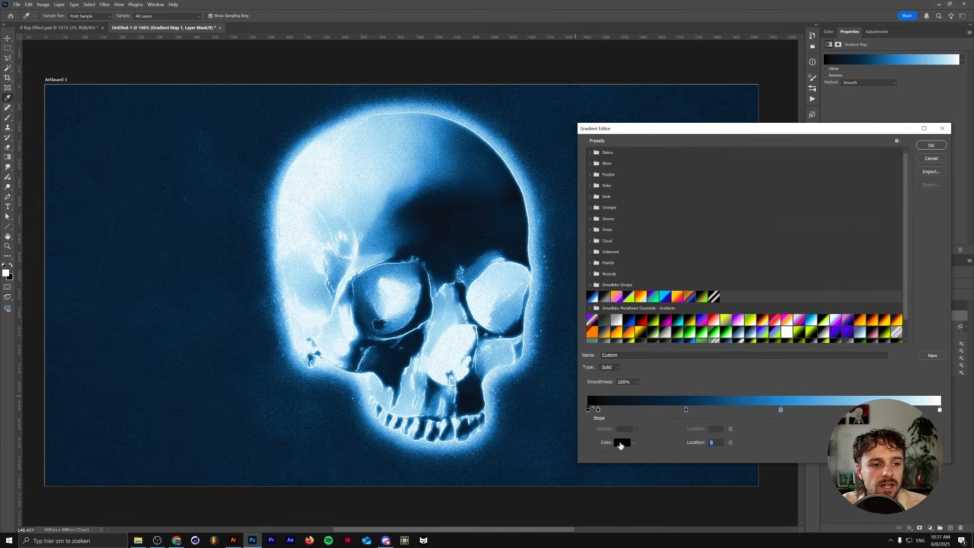
click(620, 443)
click(832, 77)
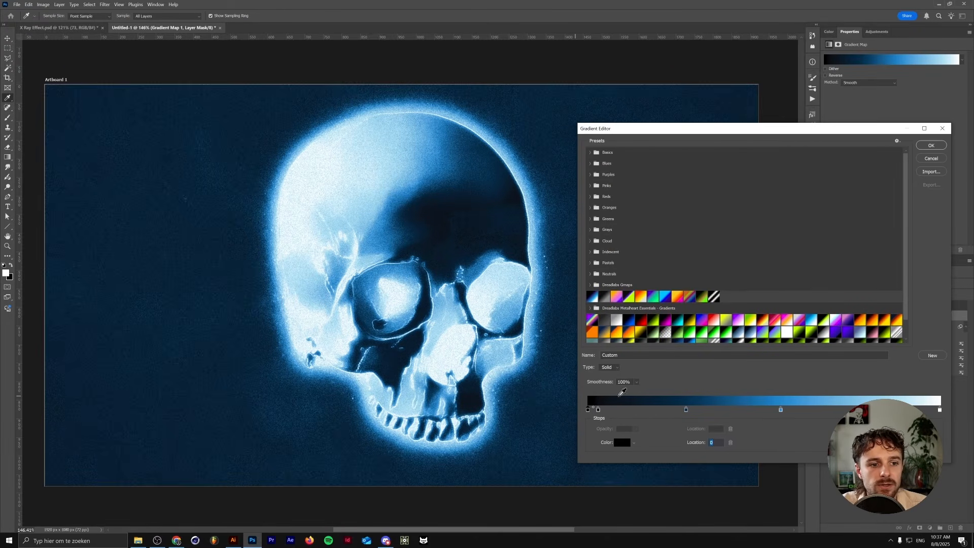
double_click(602, 410)
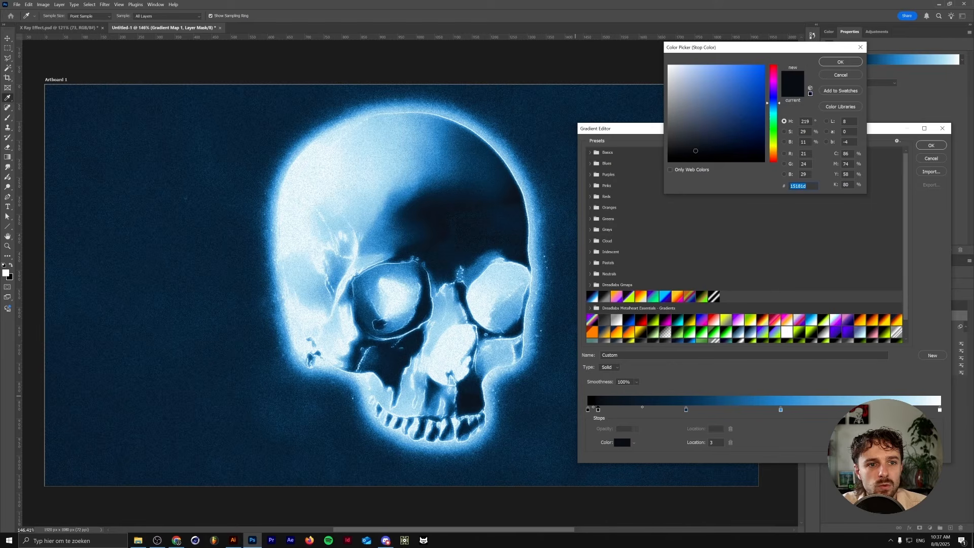
click(837, 63)
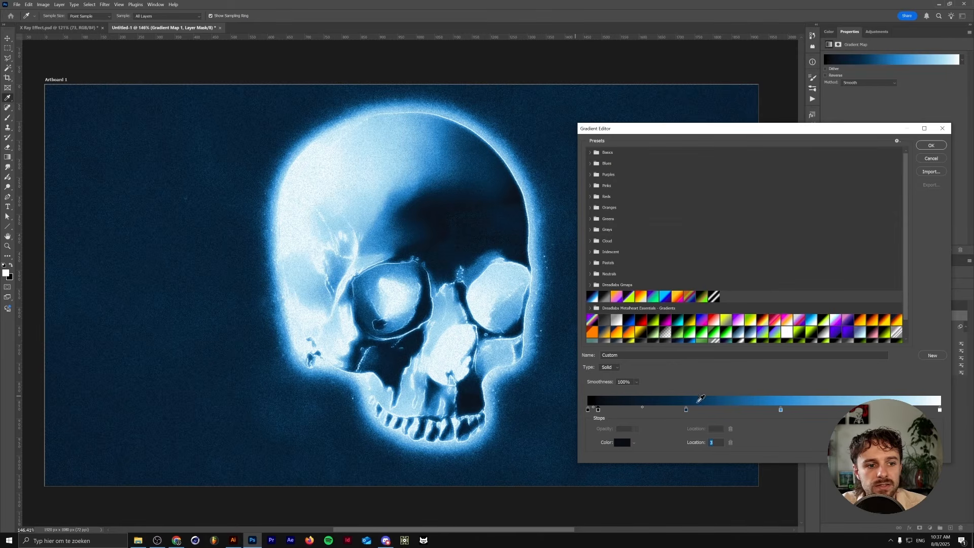
double_click(685, 409)
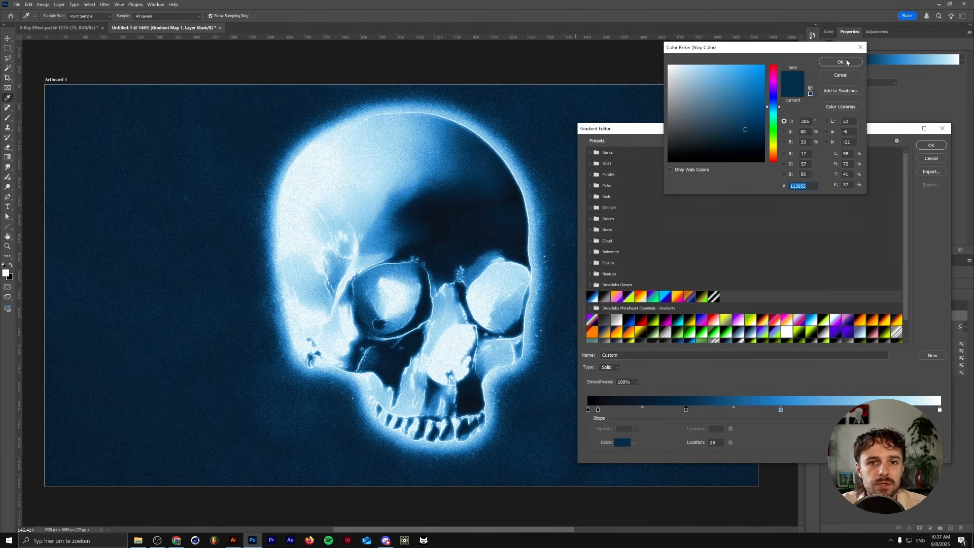
click(840, 62)
double_click(780, 409)
click(839, 62)
double_click(898, 409)
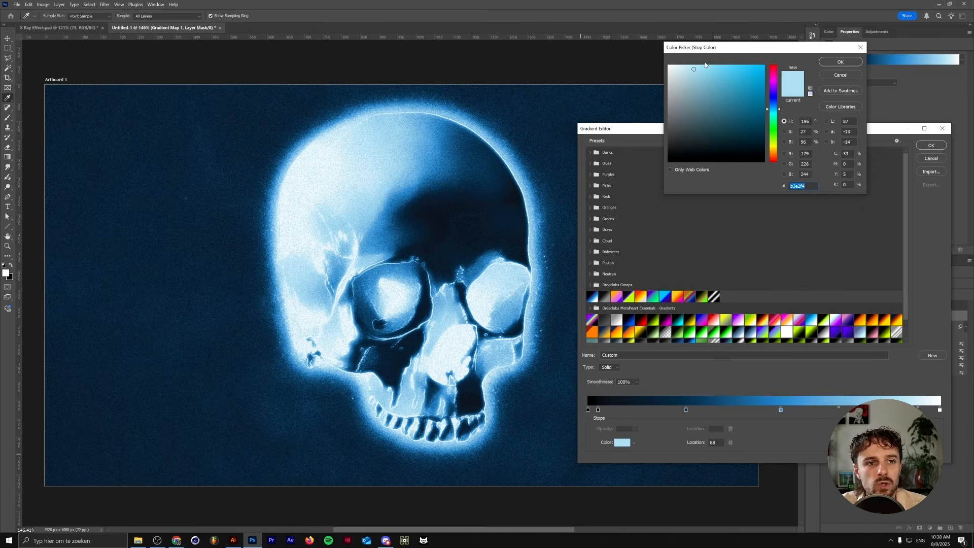
click(842, 62)
click(938, 410)
click(623, 443)
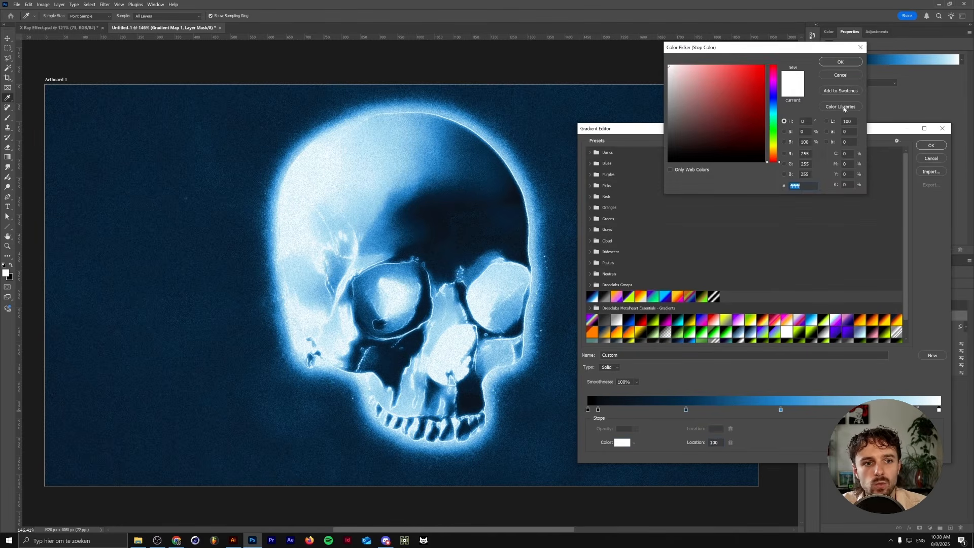
click(853, 77)
click(930, 146)
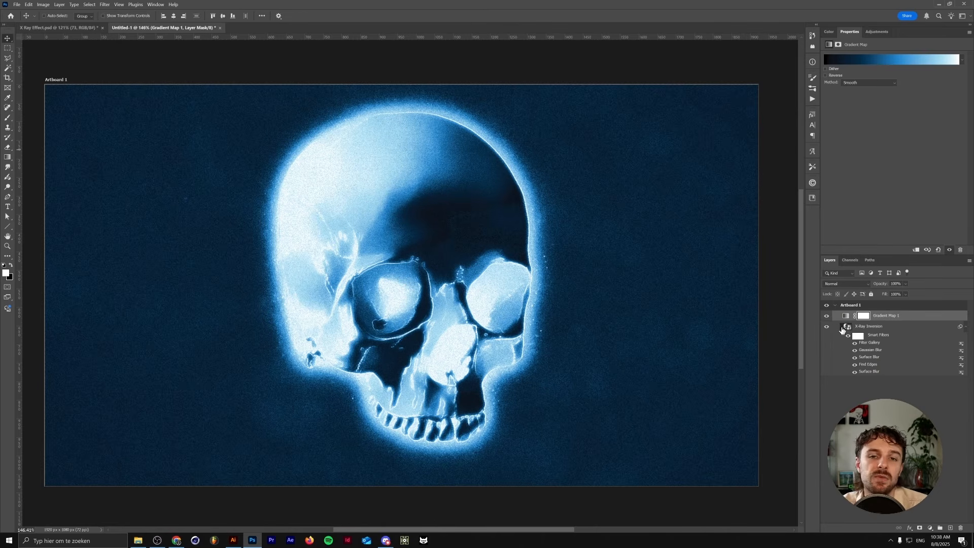
- Open the X-Ray Inversion smart object's contents and replace the Skull layer's image with 73.png from the metallic+white folder
double_click(845, 327)
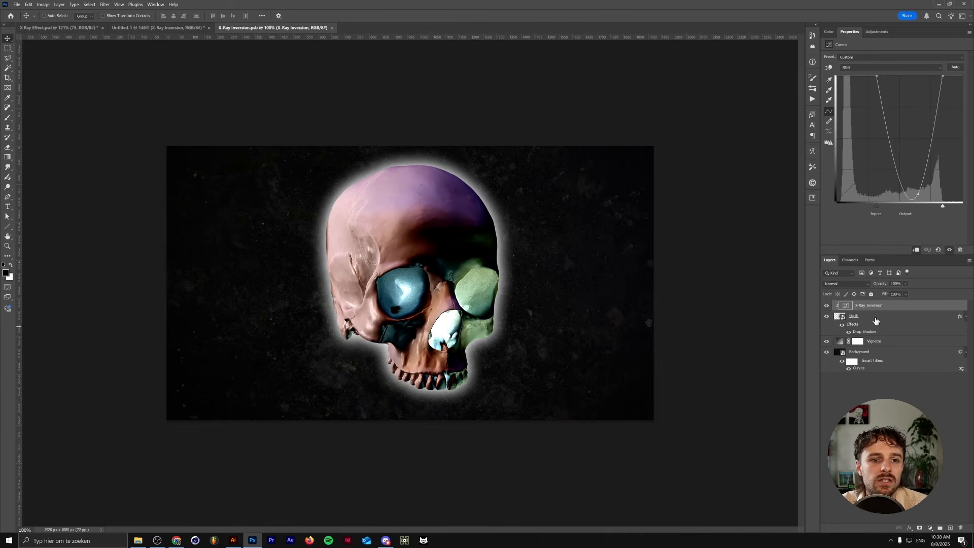
right_click(875, 320)
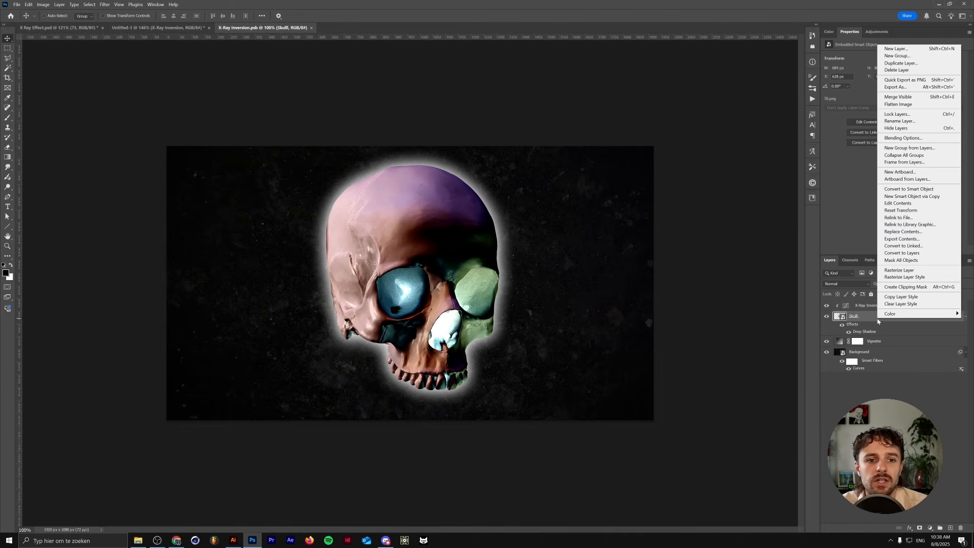
click(913, 232)
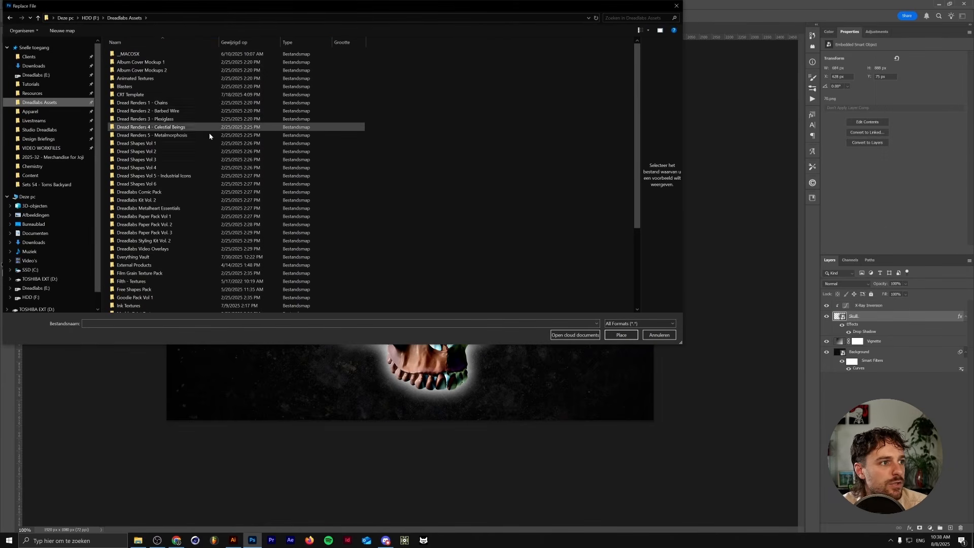
double_click(178, 259)
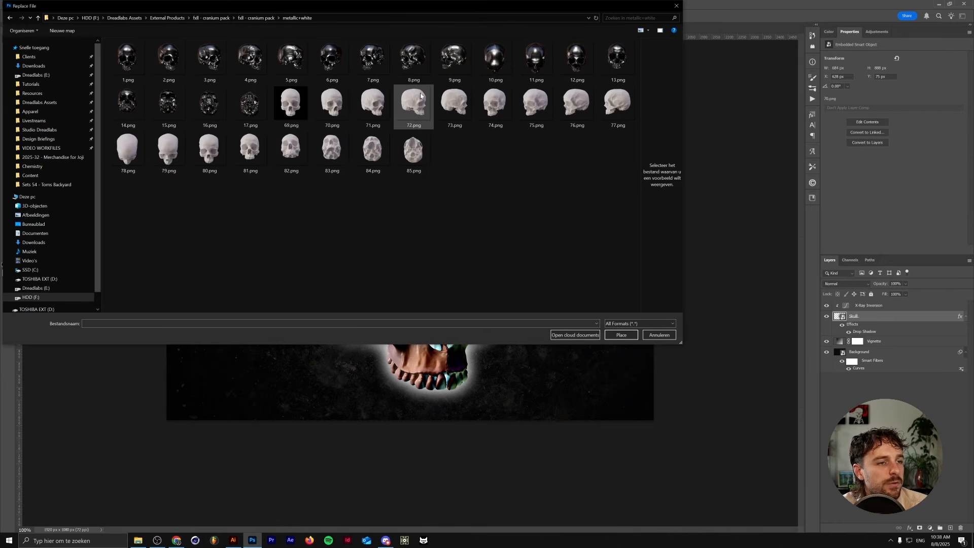
click(451, 108)
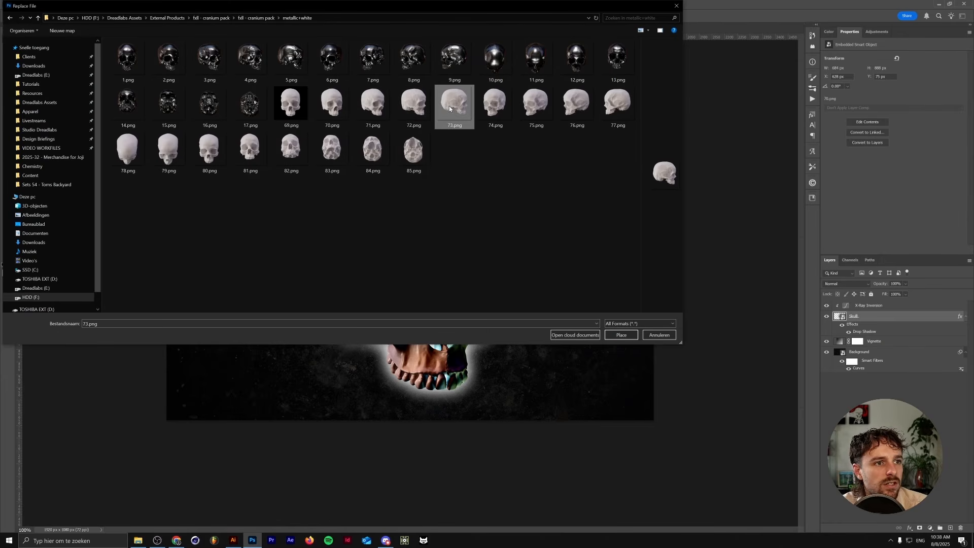
double_click(449, 108)
- Save and close the edited smart object contents to update the X-ray artboard with the side-view skull
click(17, 4)
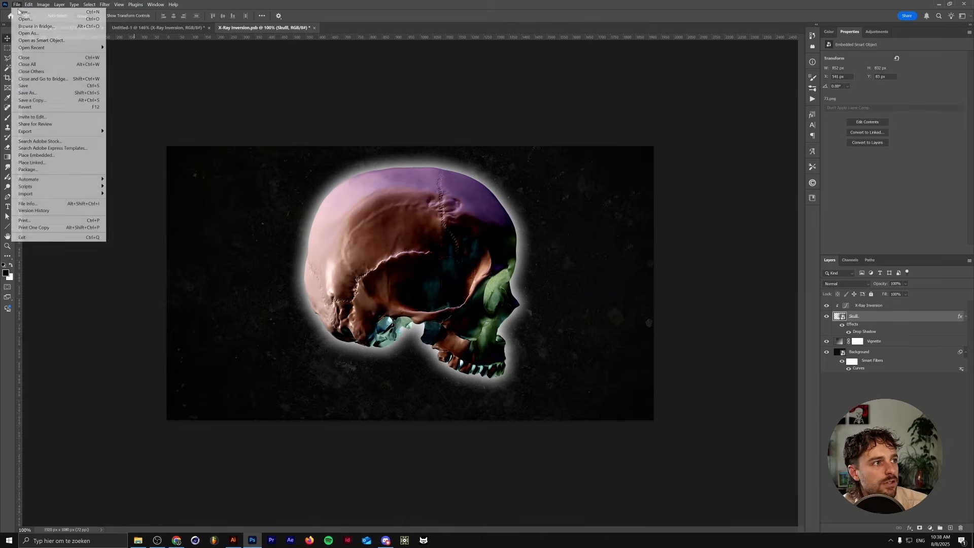
click(35, 86)
click(314, 28)
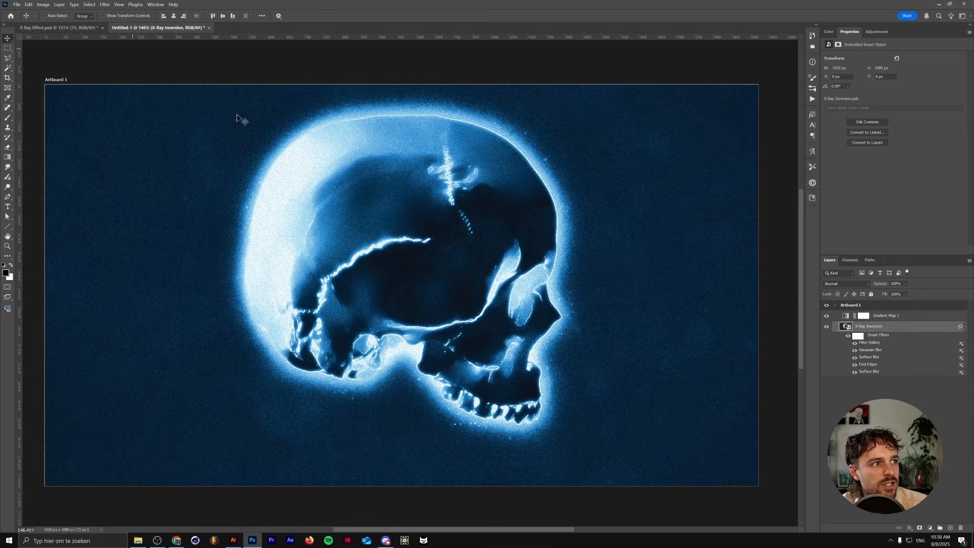